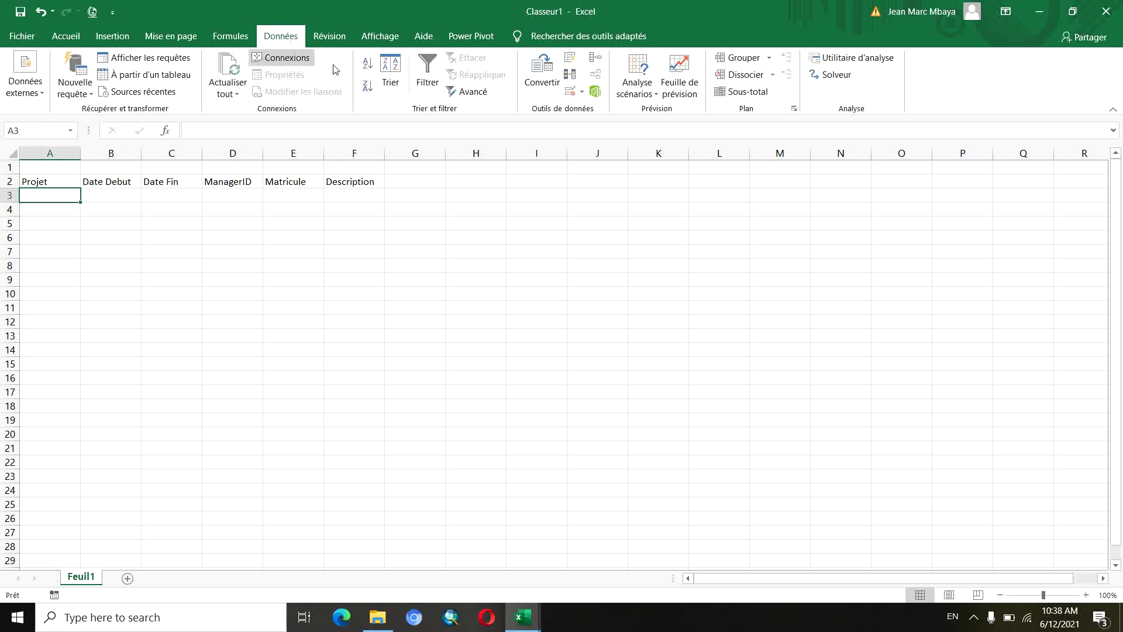
Step: Add list validation to cell A3 with the source values Likasi,Lubumbashi,Kolwezi
left_click(582, 94)
left_click(595, 116)
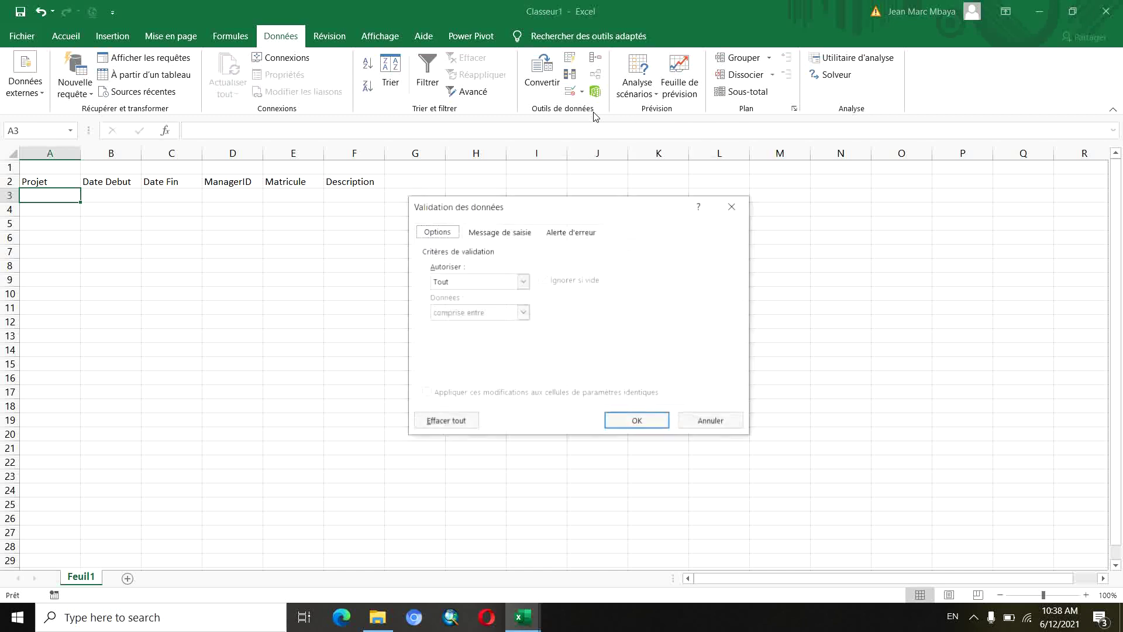
left_click_drag(496, 207, 483, 204)
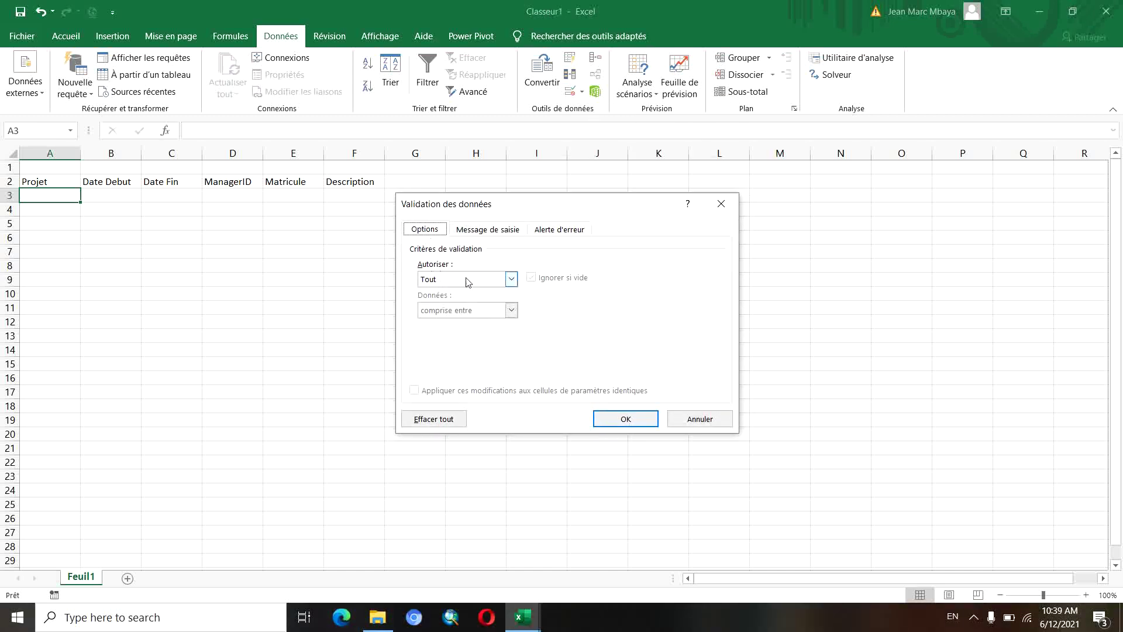
left_click(512, 279)
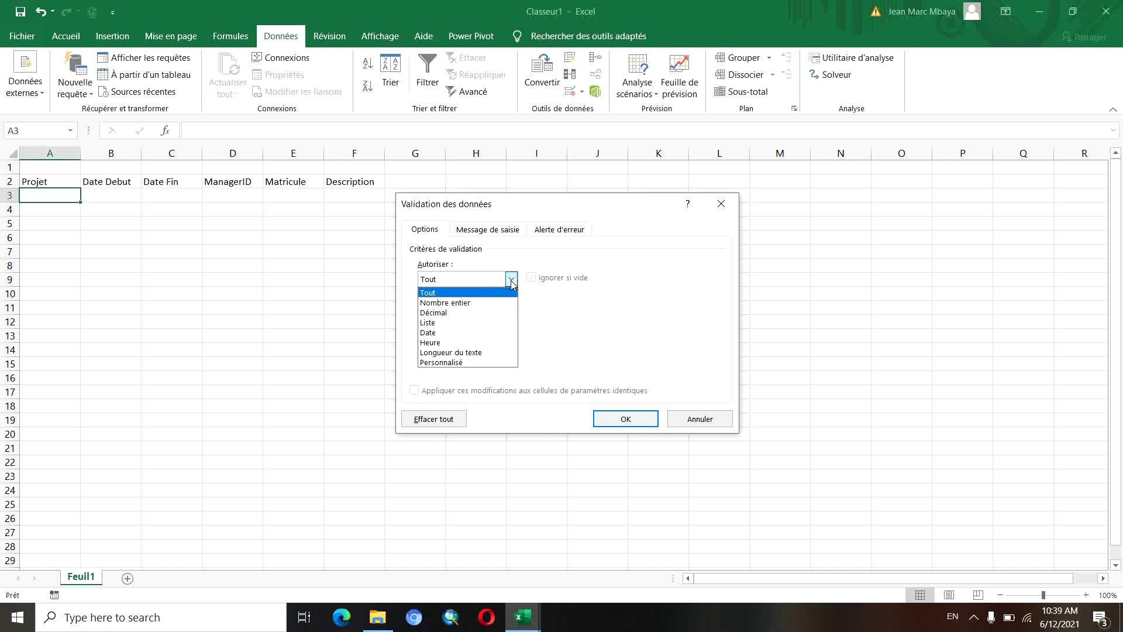
left_click(484, 323)
left_click(420, 341)
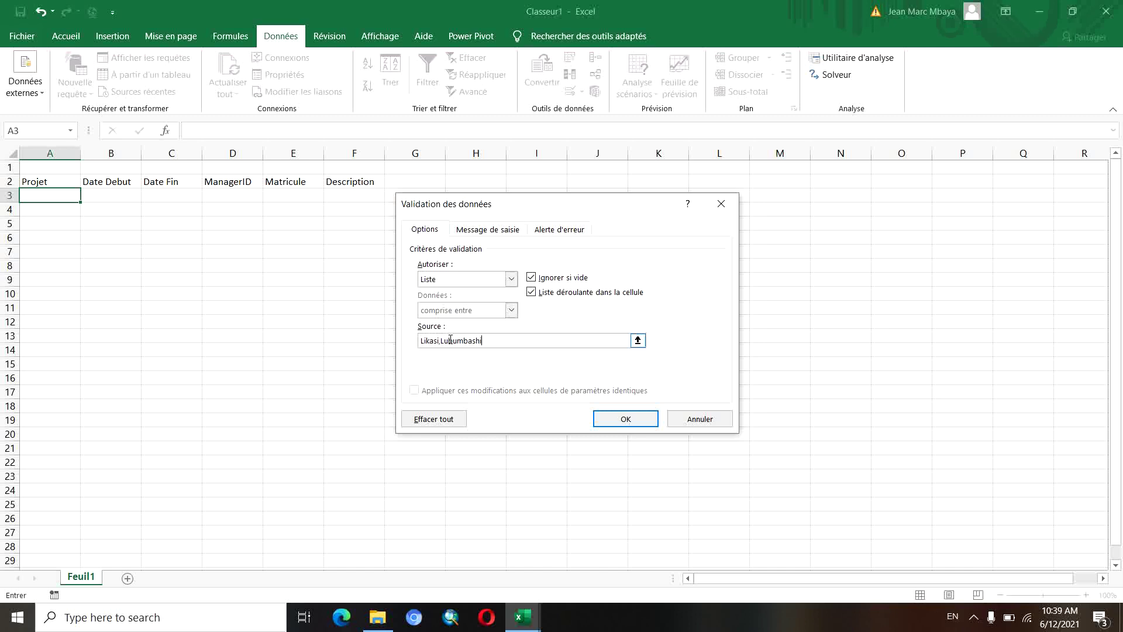
type("Likasi,Lubumbashi,Kolwezi")
left_click(632, 420)
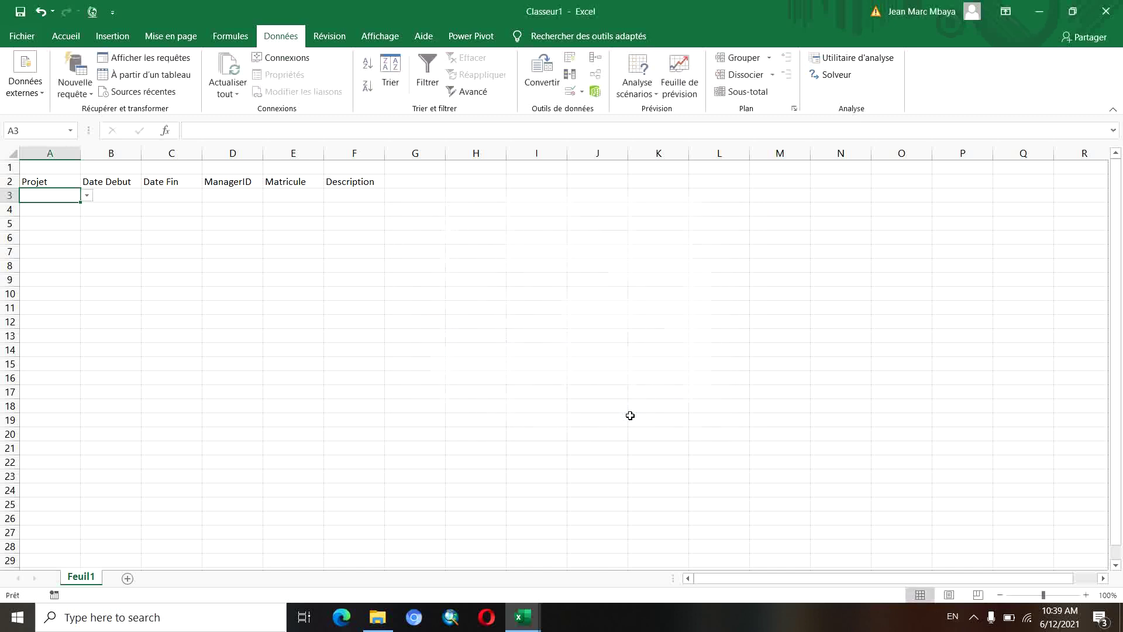
Step: Choose Likasi from the drop-down list in cell A3 under Projet
left_click(87, 195)
left_click(47, 206)
left_click(87, 195)
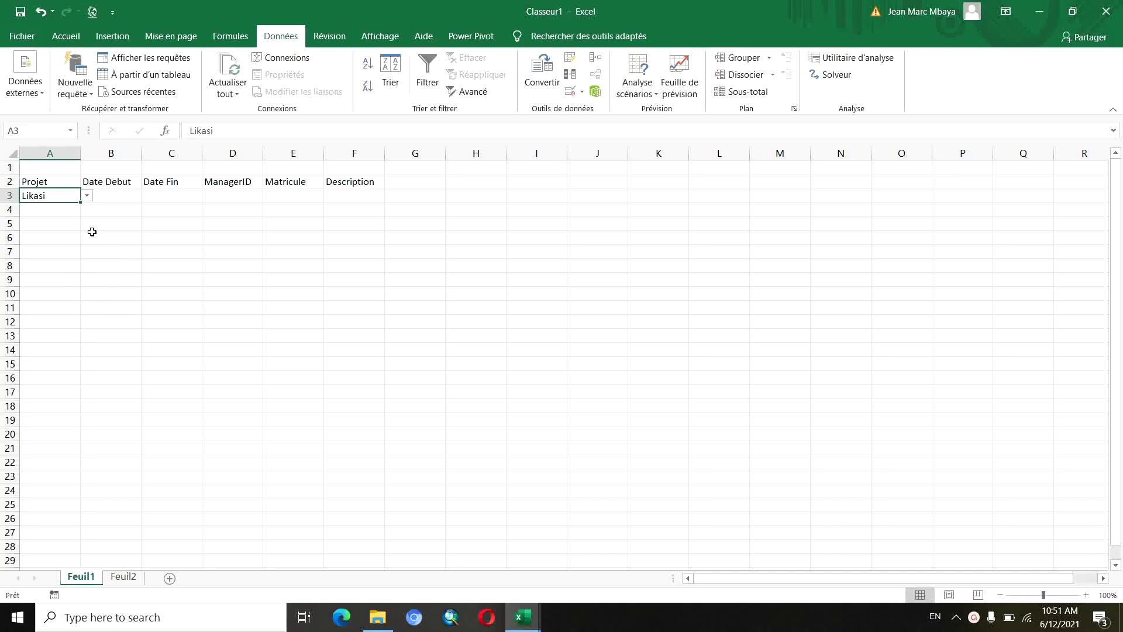
left_click(87, 195)
Step: Replace the list source in cell A3's validation with the project names in Feuil2, range =Feuil2!$A$4:$A$6
left_click(123, 576)
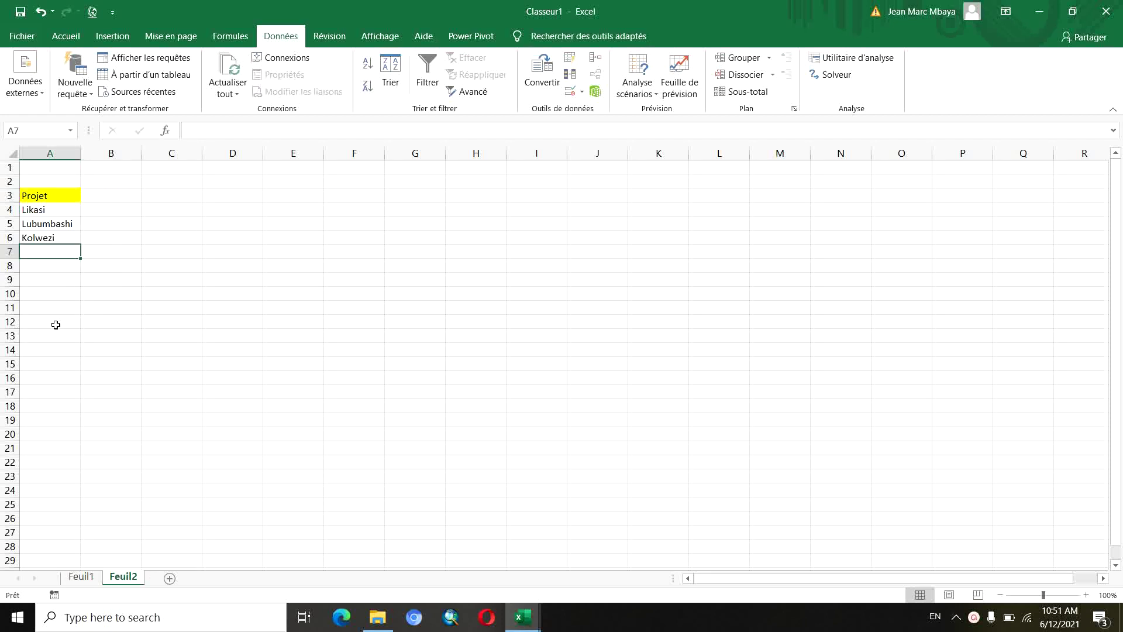
left_click_drag(53, 212, 53, 238)
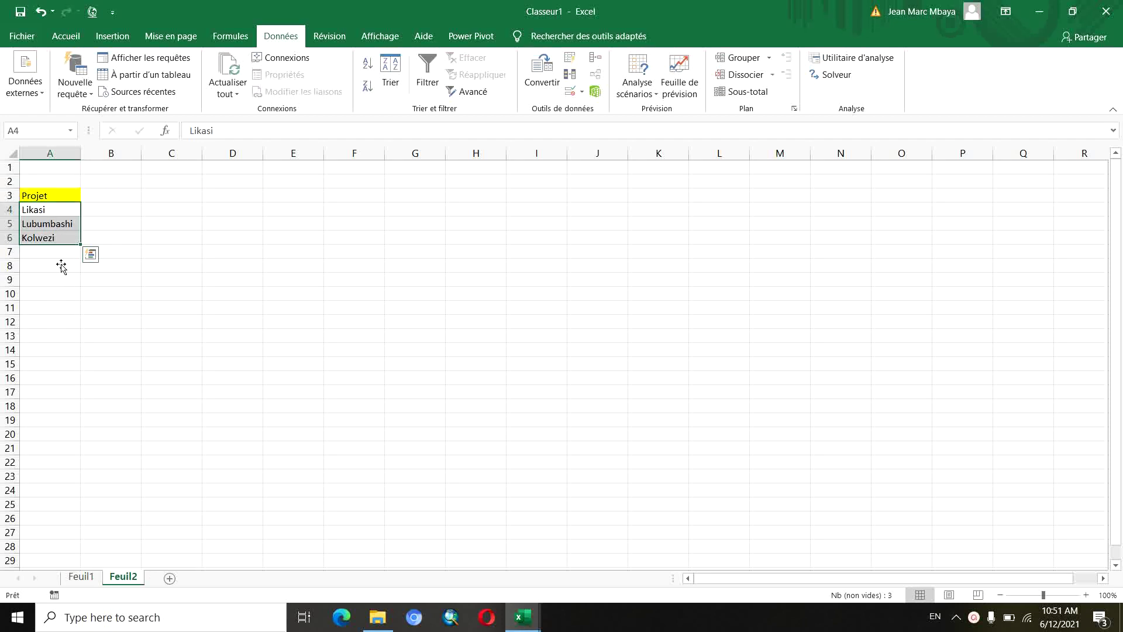
key("ctrl+Page_Up")
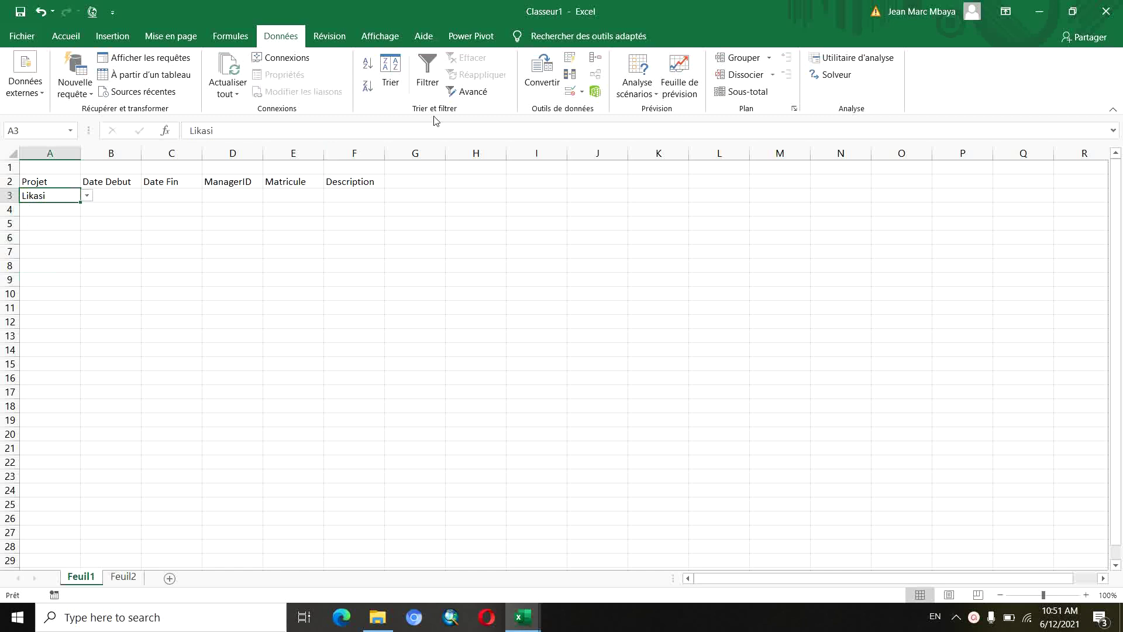
left_click(582, 91)
left_click(605, 109)
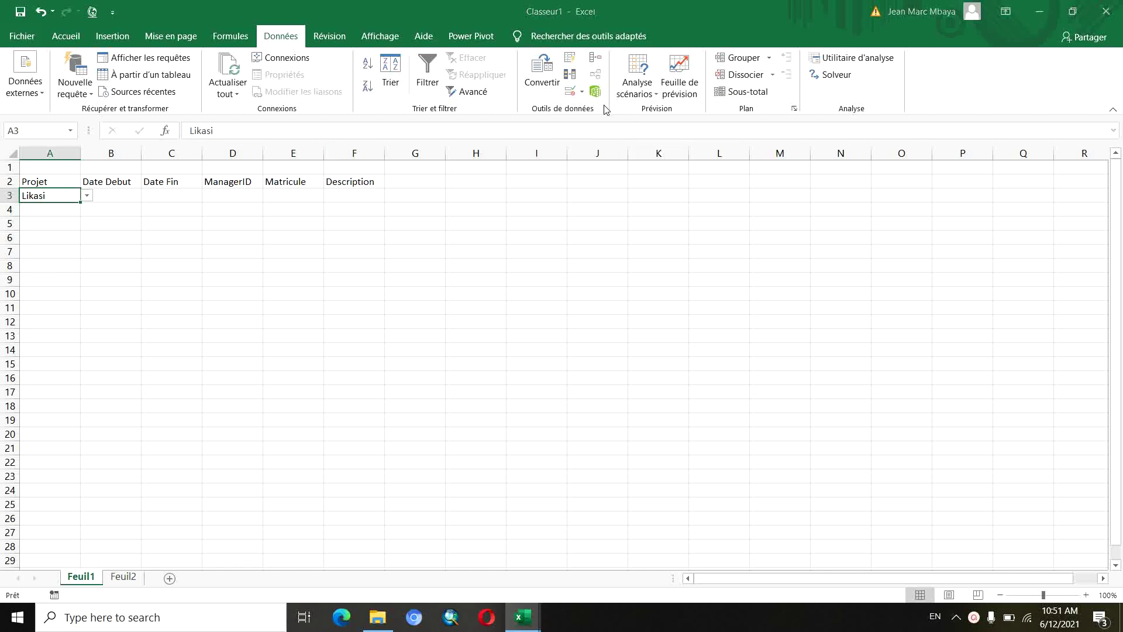
left_click(472, 334)
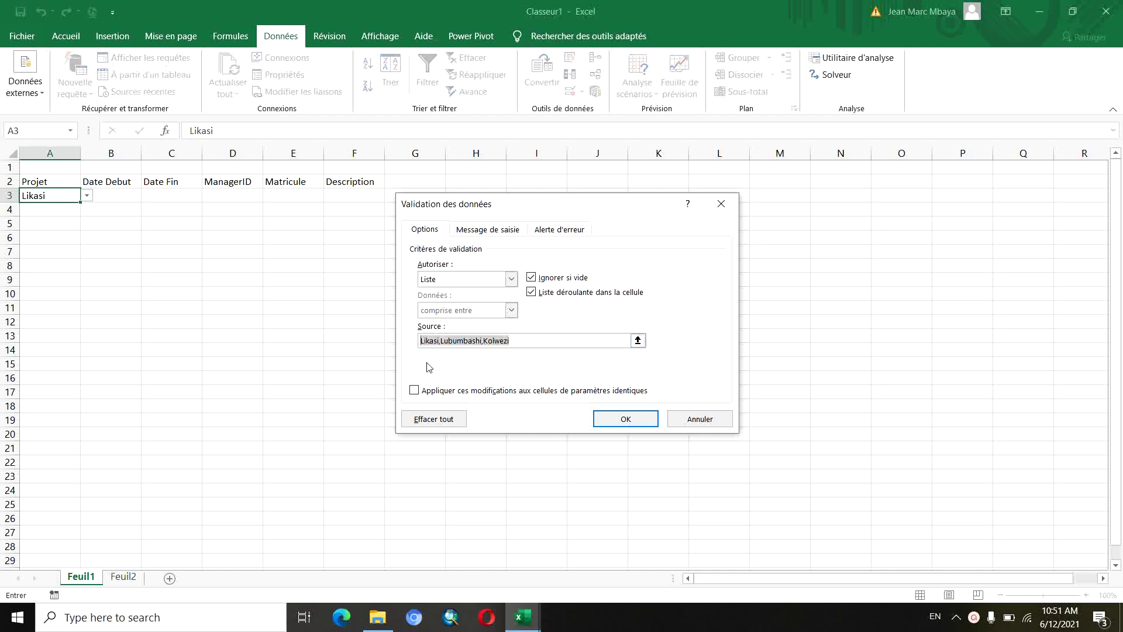
type("=")
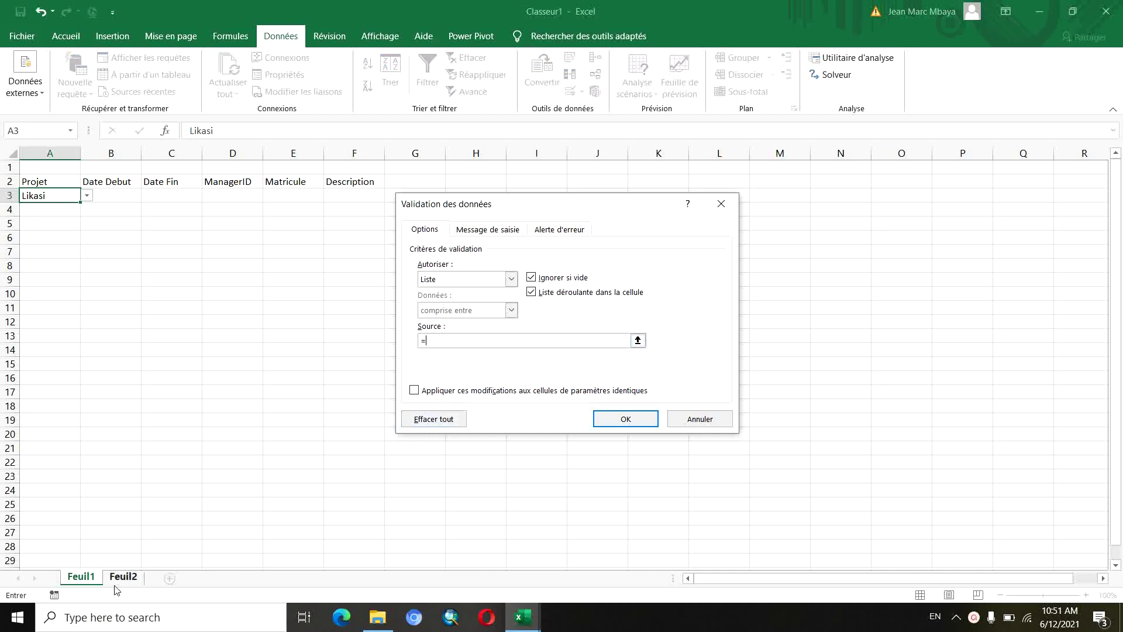
left_click(121, 575)
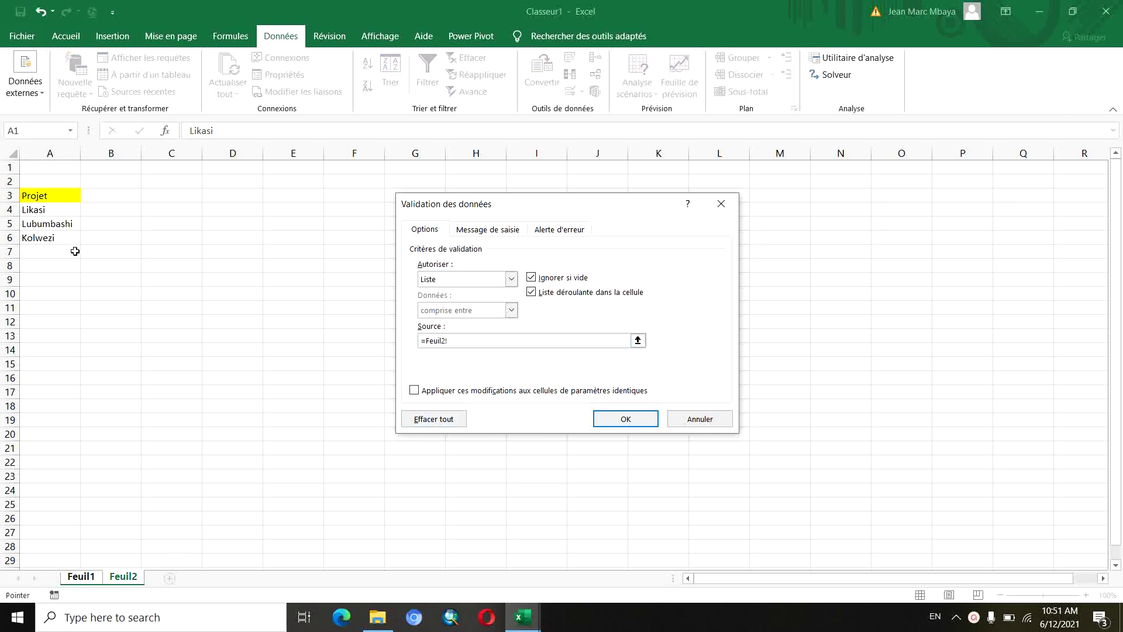
left_click_drag(55, 209, 56, 236)
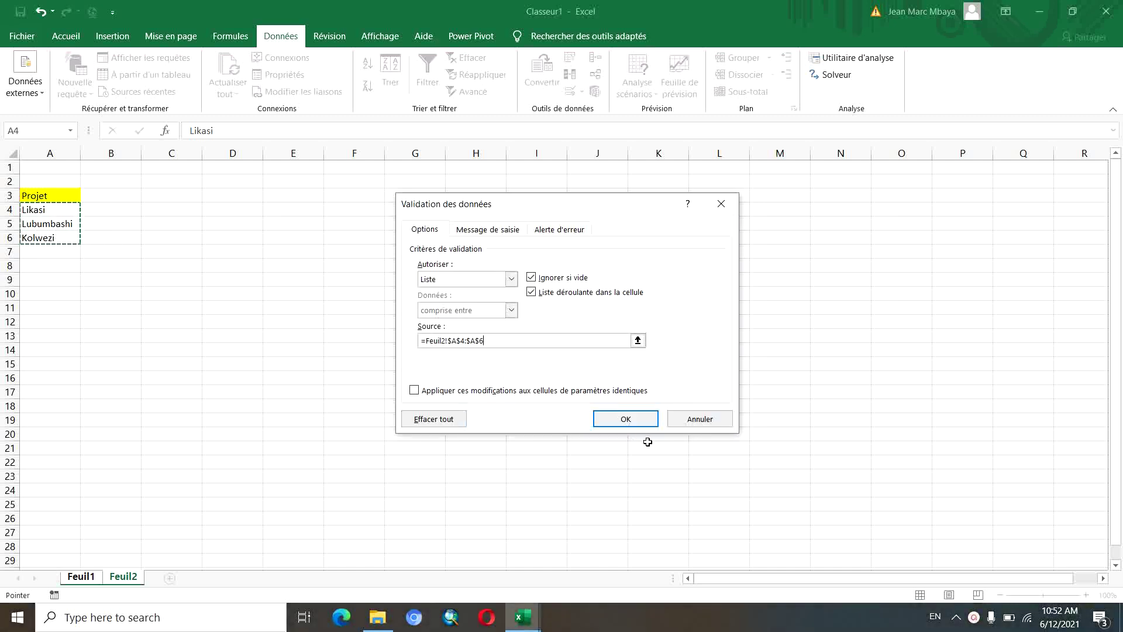
left_click(629, 421)
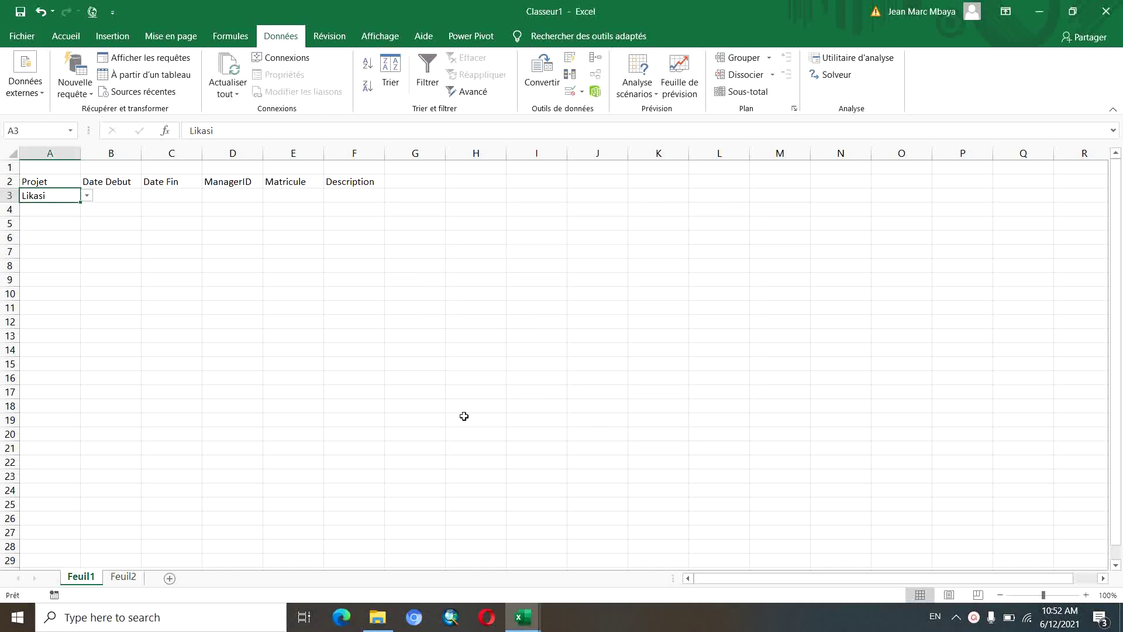
Step: Choose Lubumbashi from the range-based drop-down list in cell A3
left_click(87, 195)
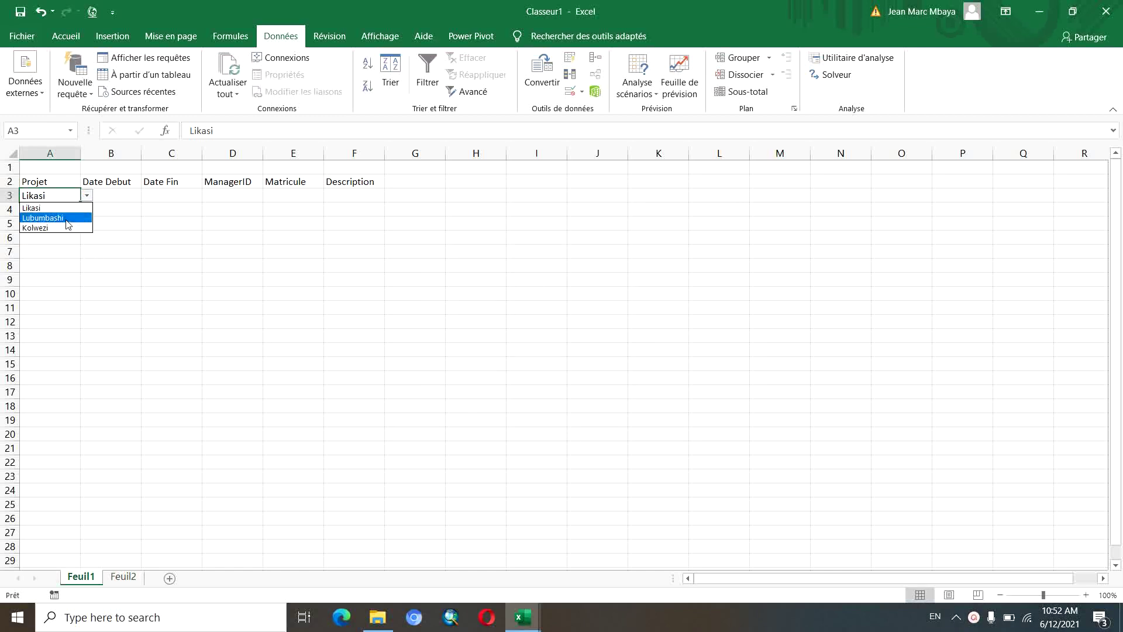
left_click(87, 195)
left_click(86, 195)
left_click(42, 217)
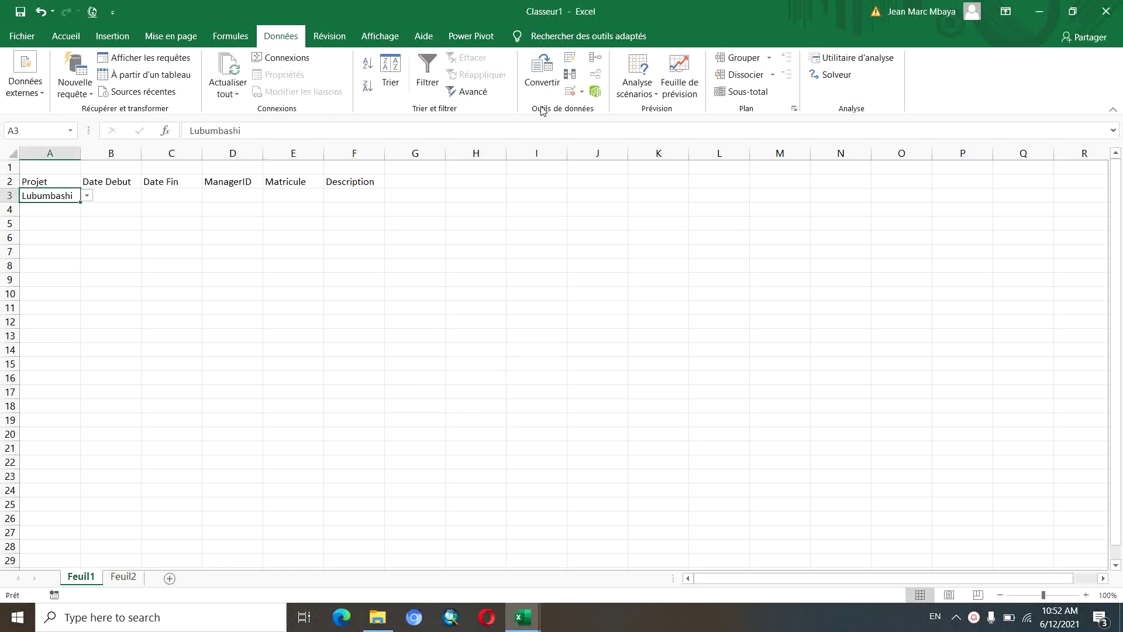
Step: Review the validation source of cell A3 and add Kambove in cell A7 under the project list on Feuil2
left_click(570, 91)
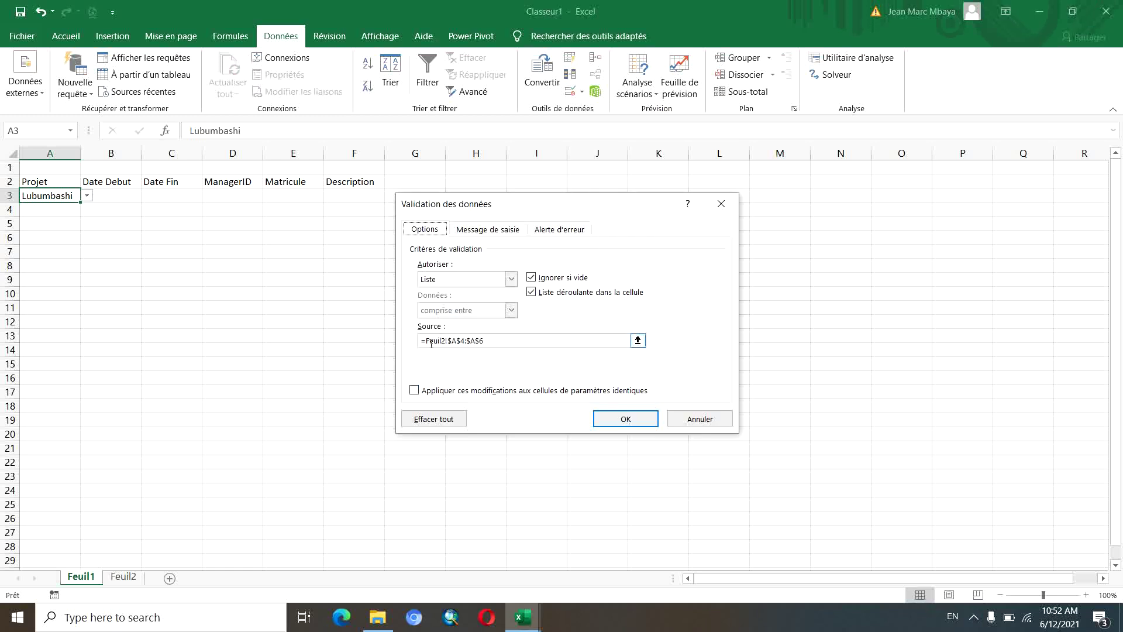
left_click(609, 419)
key("ctrl+Page_Down")
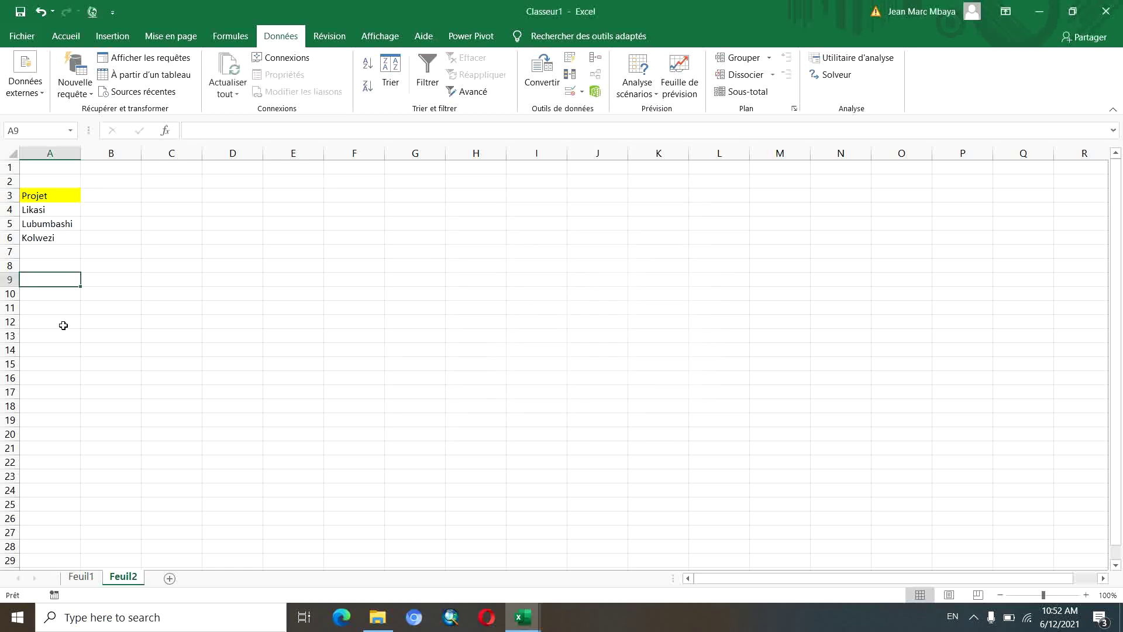
left_click(48, 253)
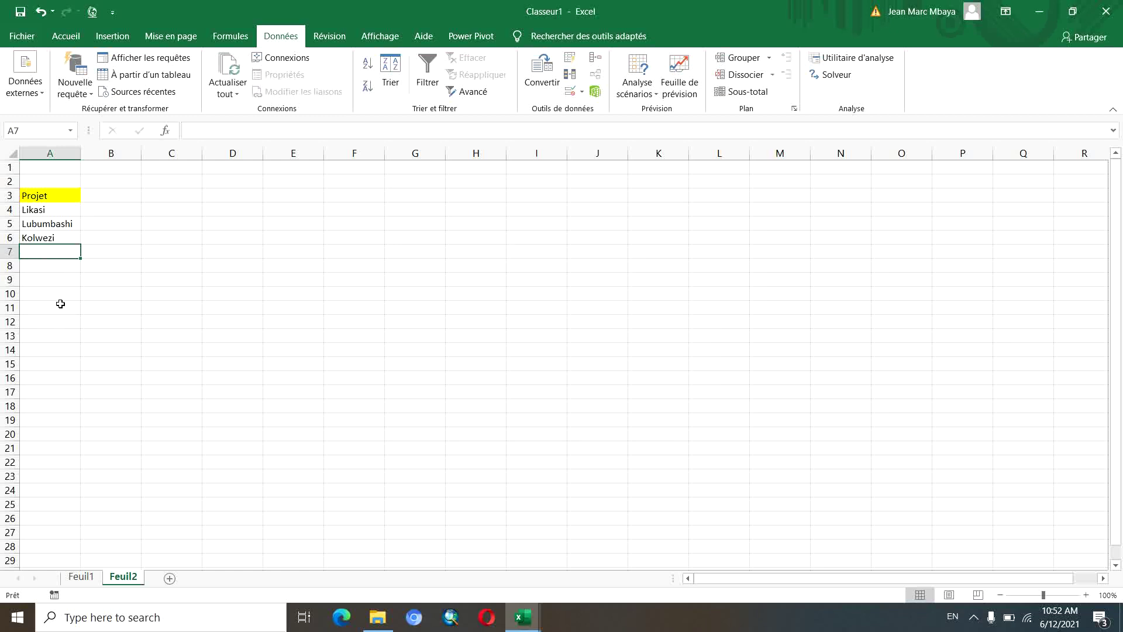
type("Kambove")
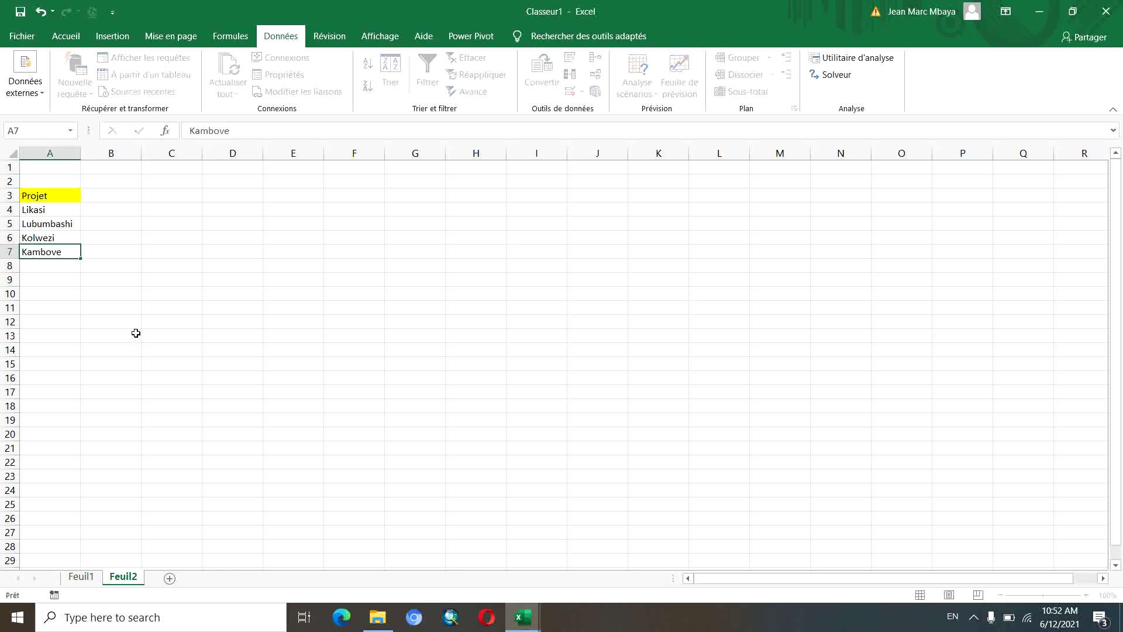
key("Return")
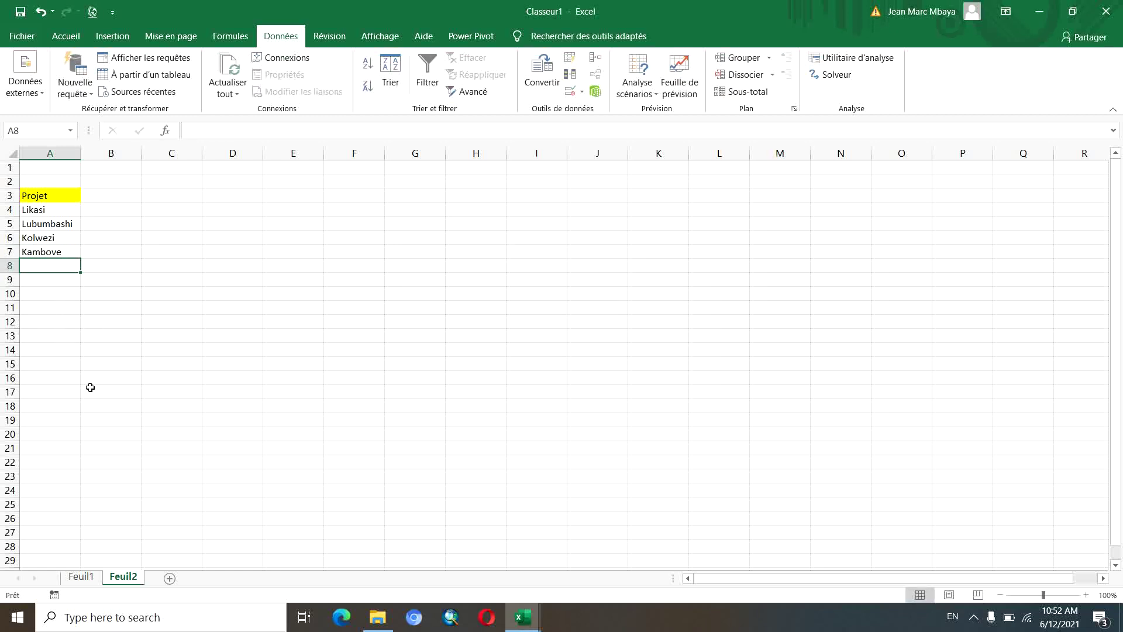
Step: Try the drop-down list in cell A3 of Feuil1 by choosing Likasi and finally Kolwezi
left_click(80, 576)
left_click(86, 195)
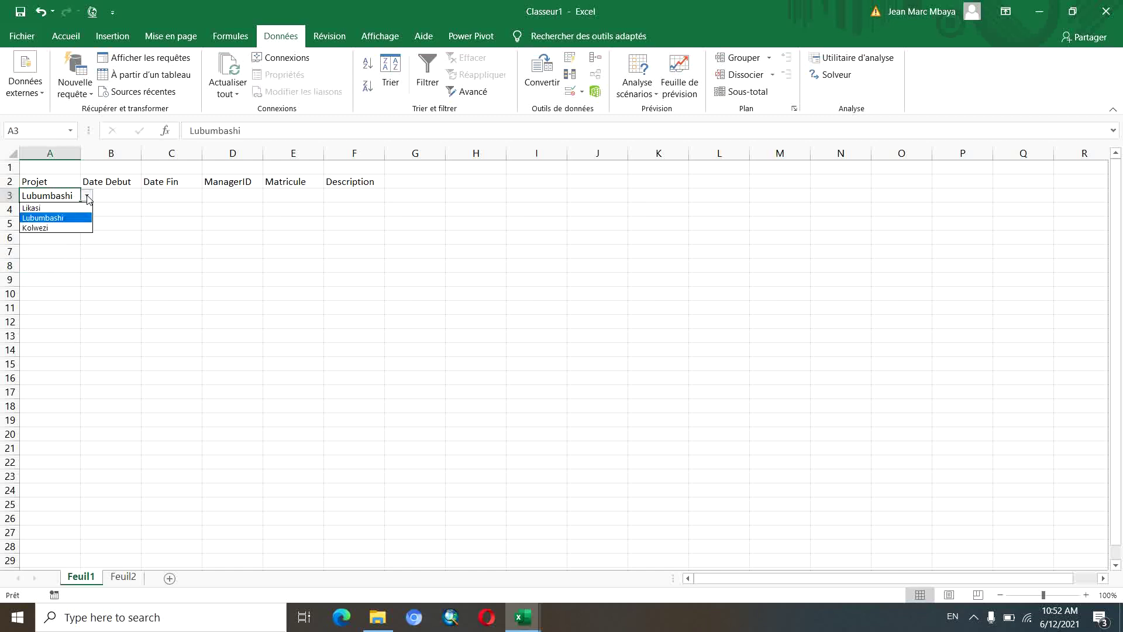
left_click(59, 208)
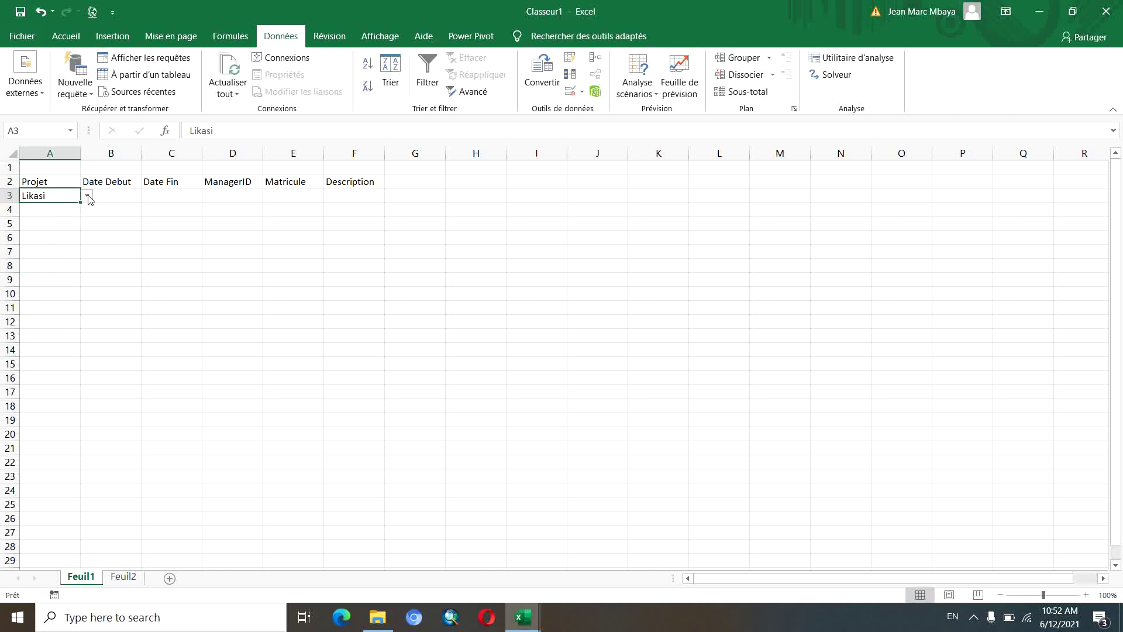
left_click(88, 196)
left_click(61, 230)
Step: Insert a row above Lubumbashi in the Feuil2 project list and move Kambove into the empty cell A5
left_click(124, 578)
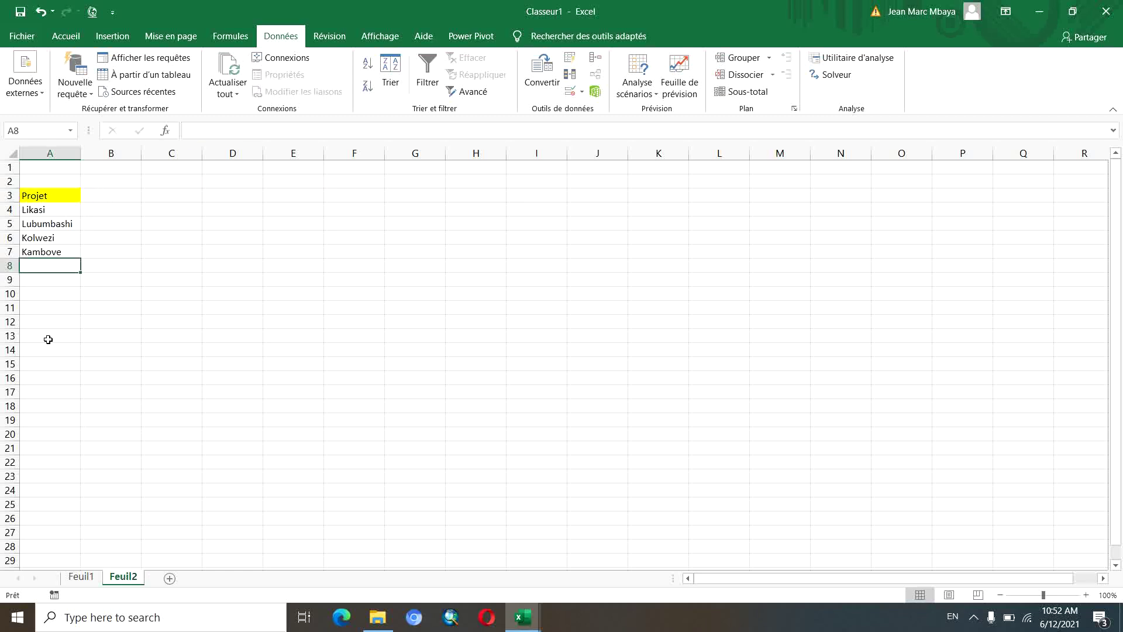
left_click(34, 251)
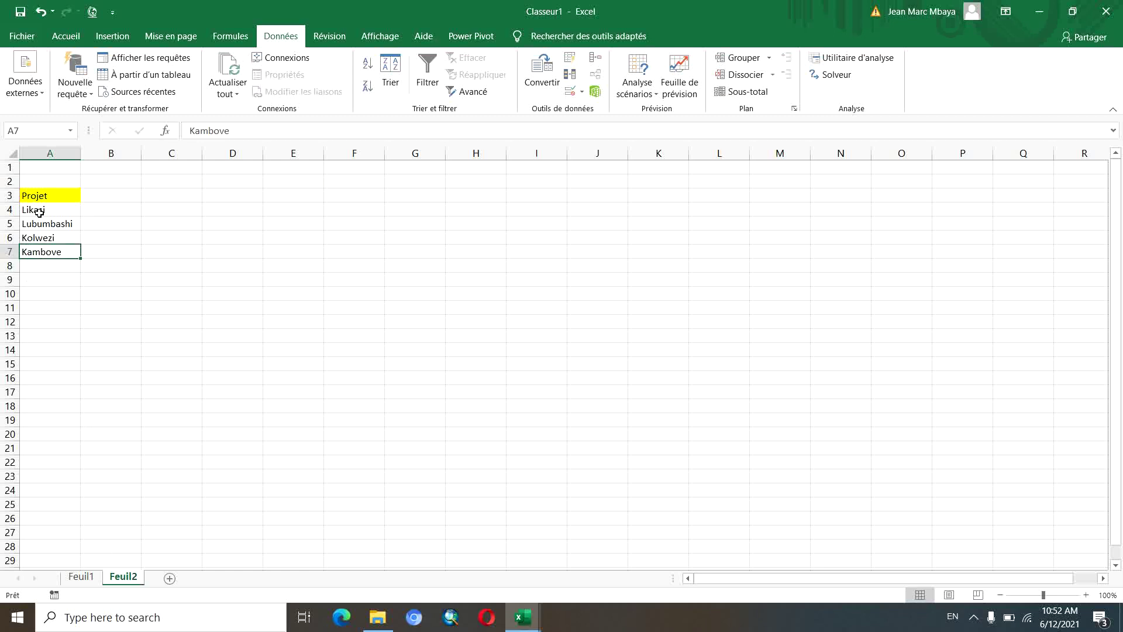
left_click(5, 223)
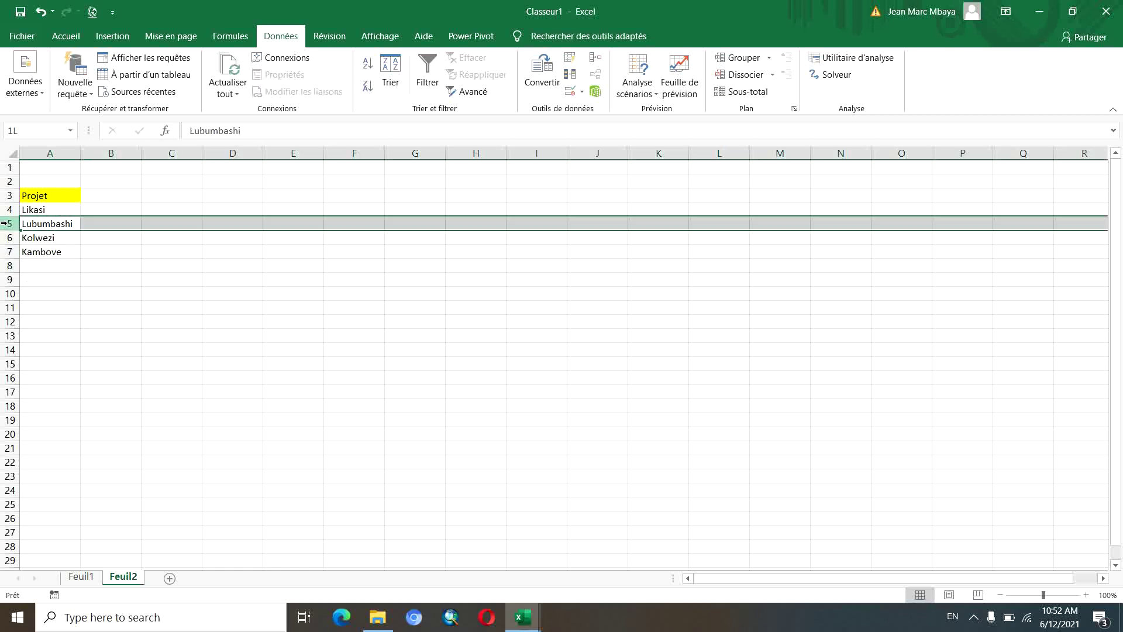
key("ctrl+plus")
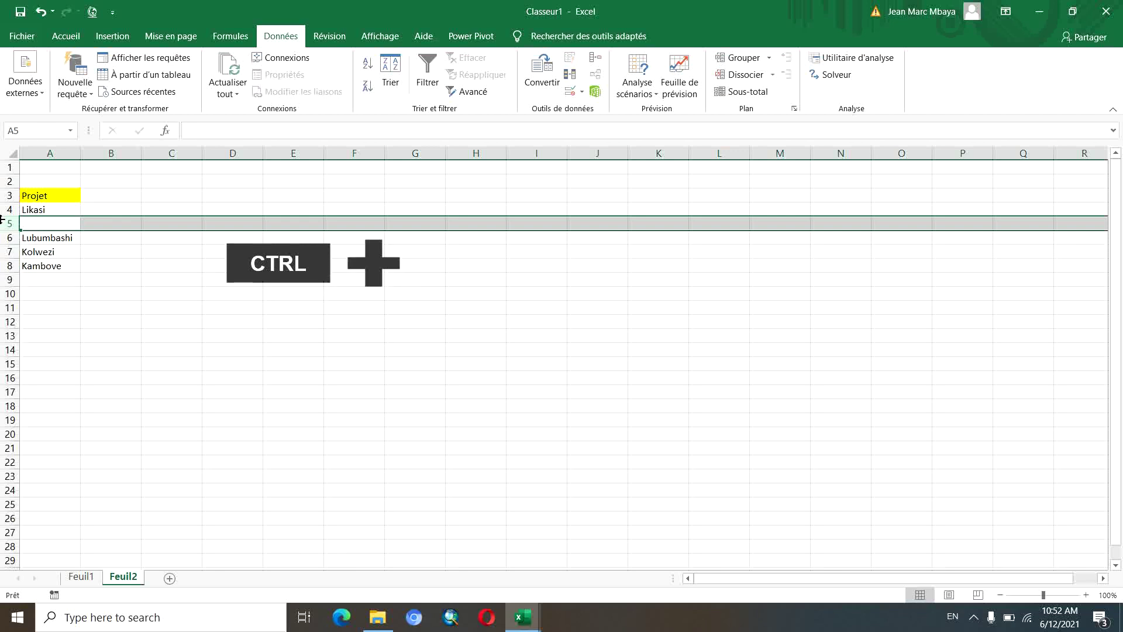
left_click(60, 268)
left_click_drag(60, 271, 58, 228)
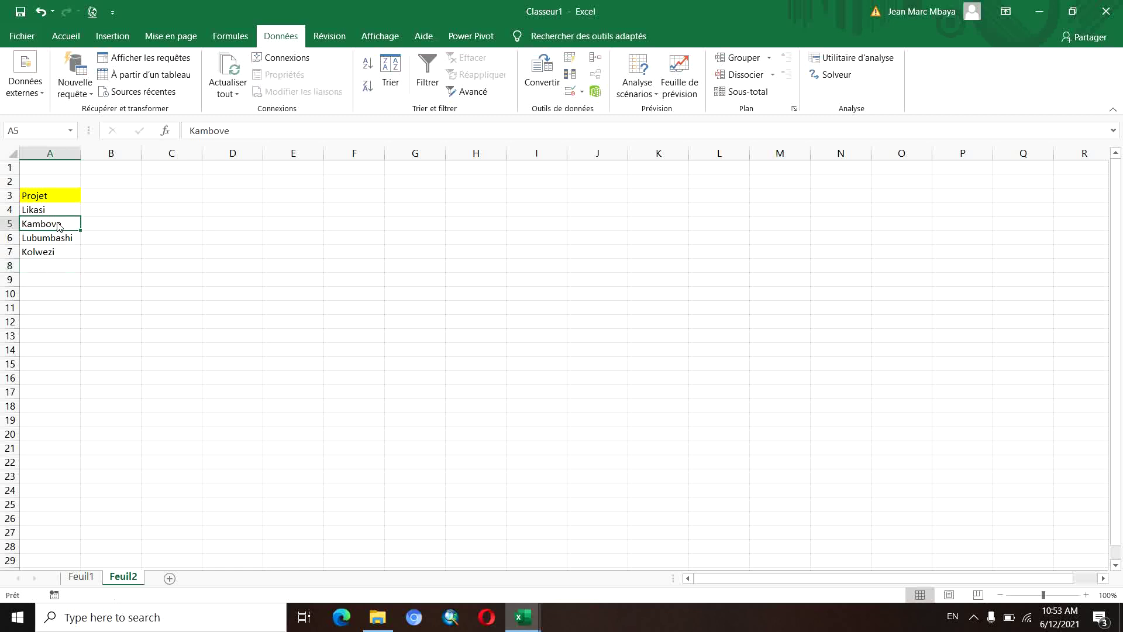
left_click(121, 307)
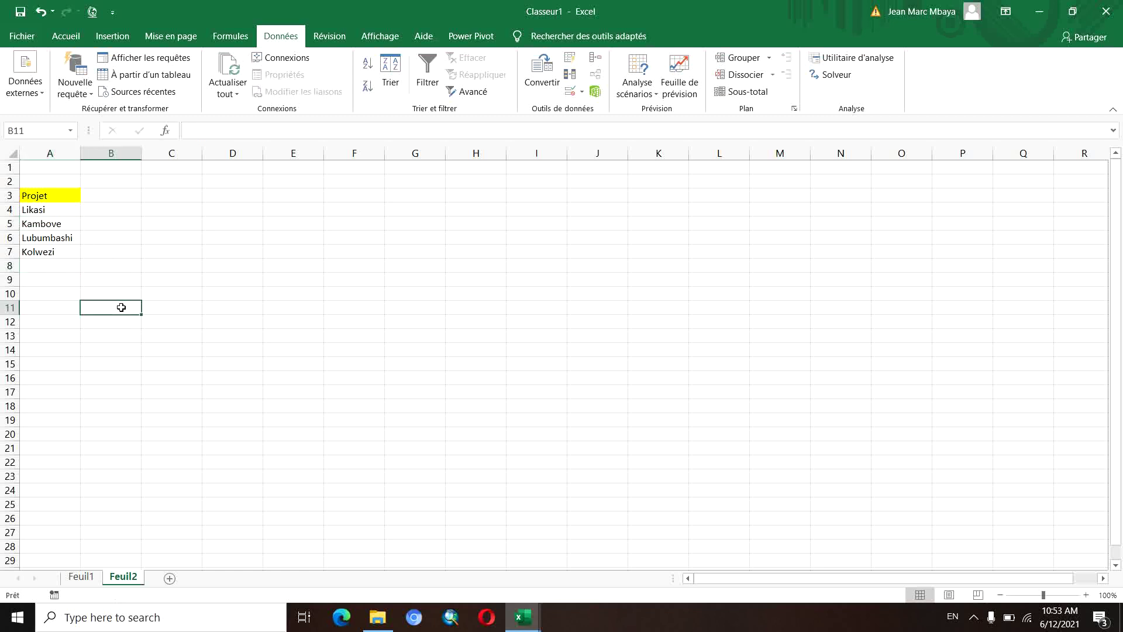
Step: Check the choices offered by the drop-down list in cell A3 of Feuil1
left_click(80, 576)
left_click(86, 195)
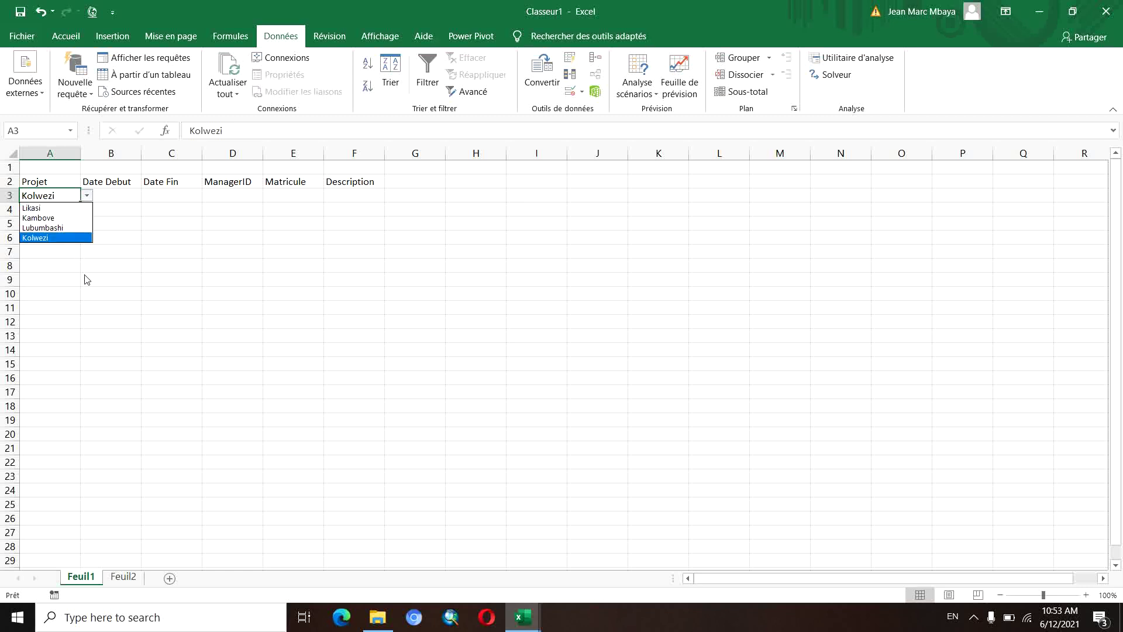
key("Escape")
Step: Enter Kipushi in cell A8 below the last project on Feuil2
left_click(123, 576)
left_click(45, 267)
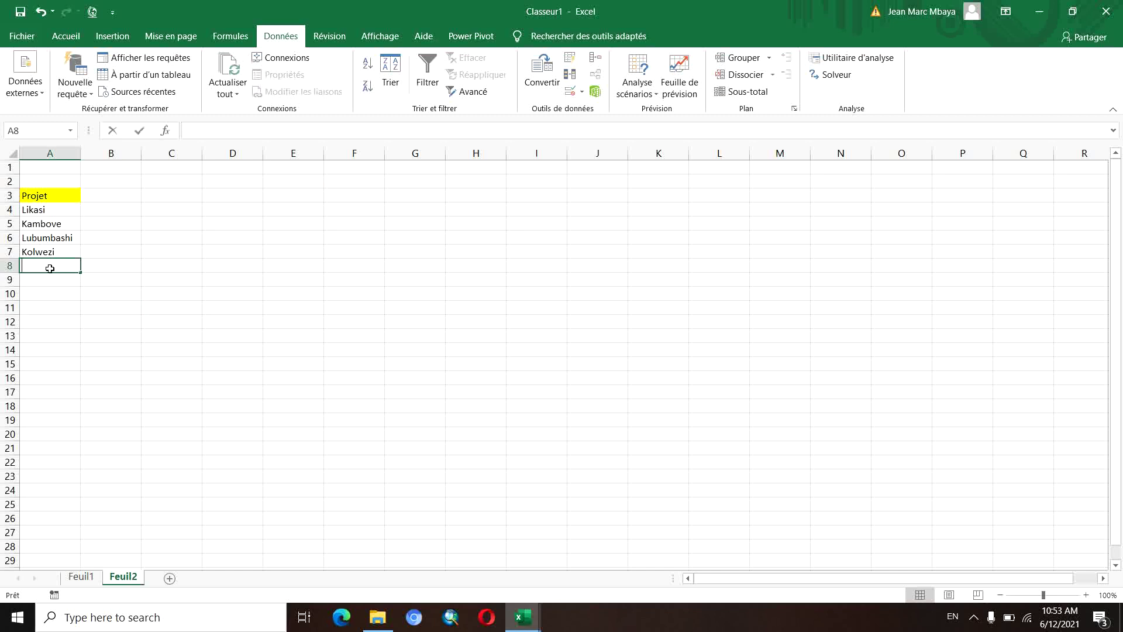
type("Kipushi")
left_click(50, 307)
Step: Move Kipushi between Kambove and Lubumbashi, shifting the other projects down, and return to Feuil1
left_click(48, 268)
key("shift")
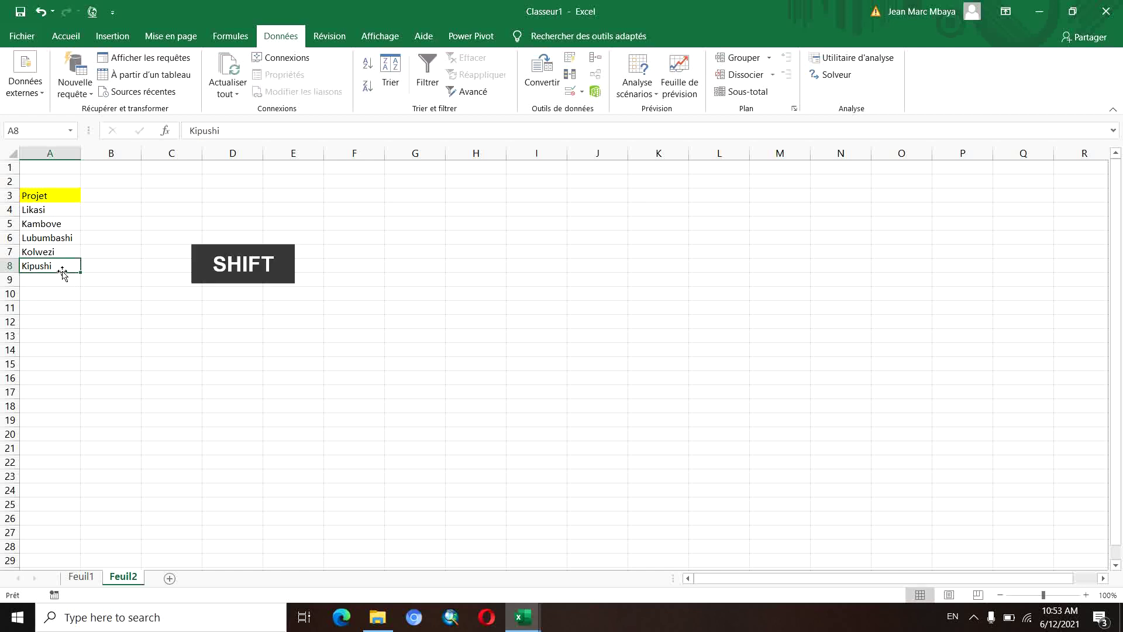
left_click_drag(63, 273, 65, 236)
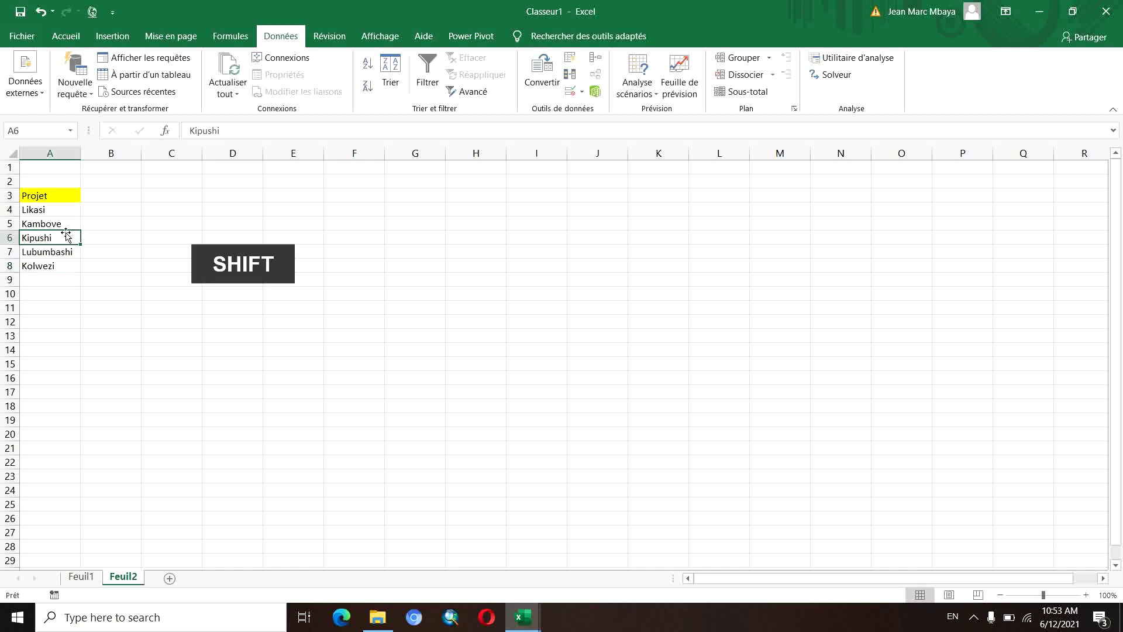
key("ctrl+Page_Up")
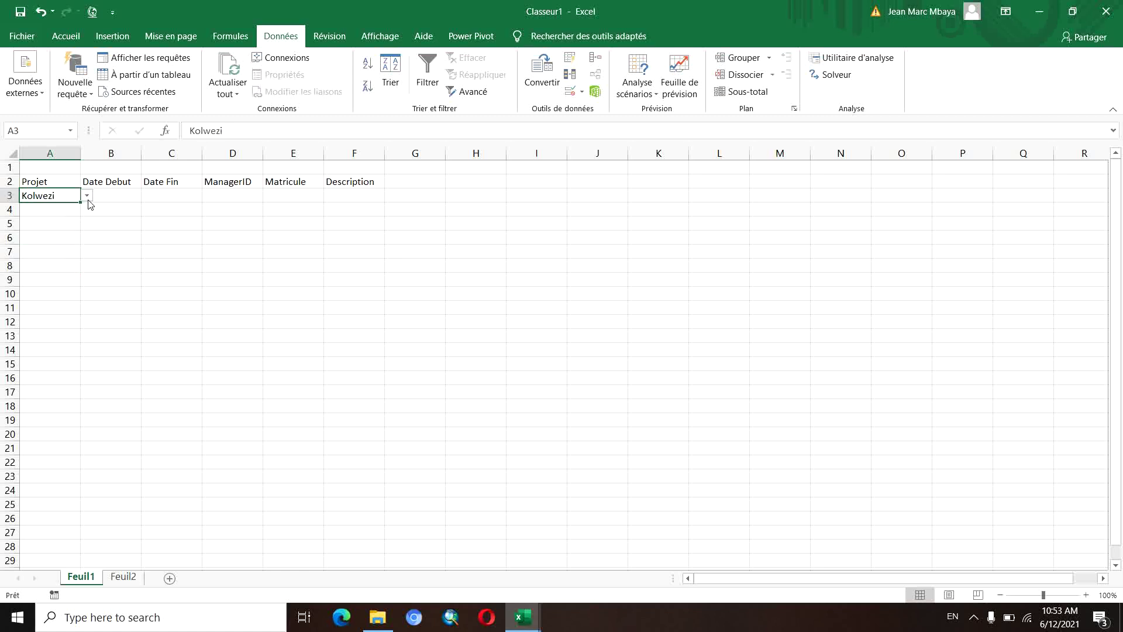
Step: Review the choices in cell A3's drop-down list on Feuil1 and compare them with the project names in A4:A8 of Feuil2
left_click(87, 197)
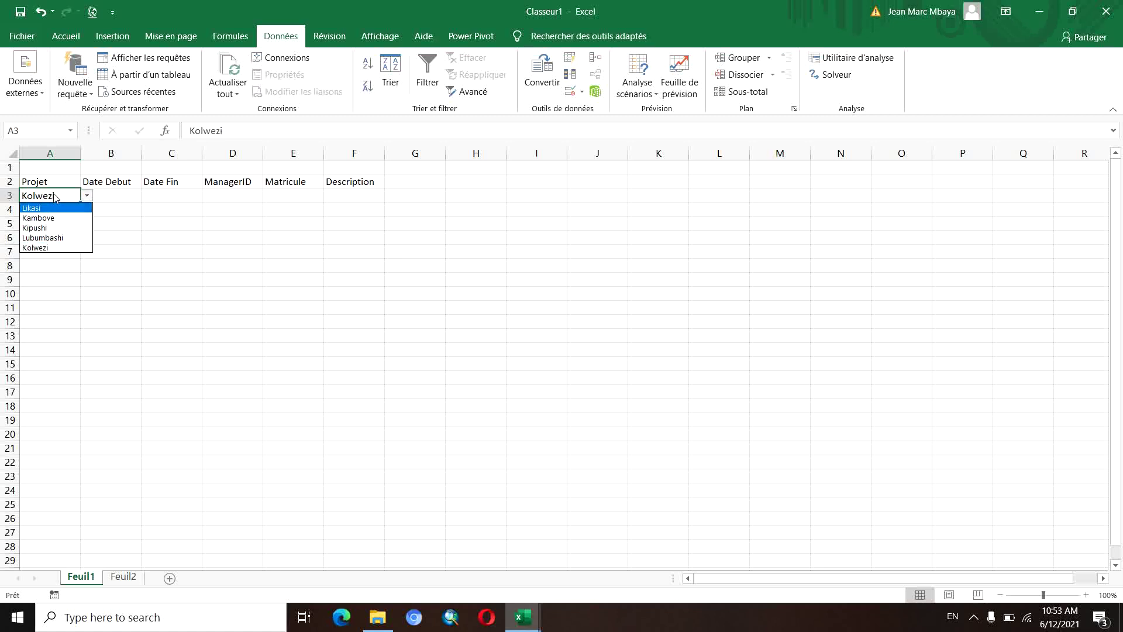
key("ctrl+Page_Down")
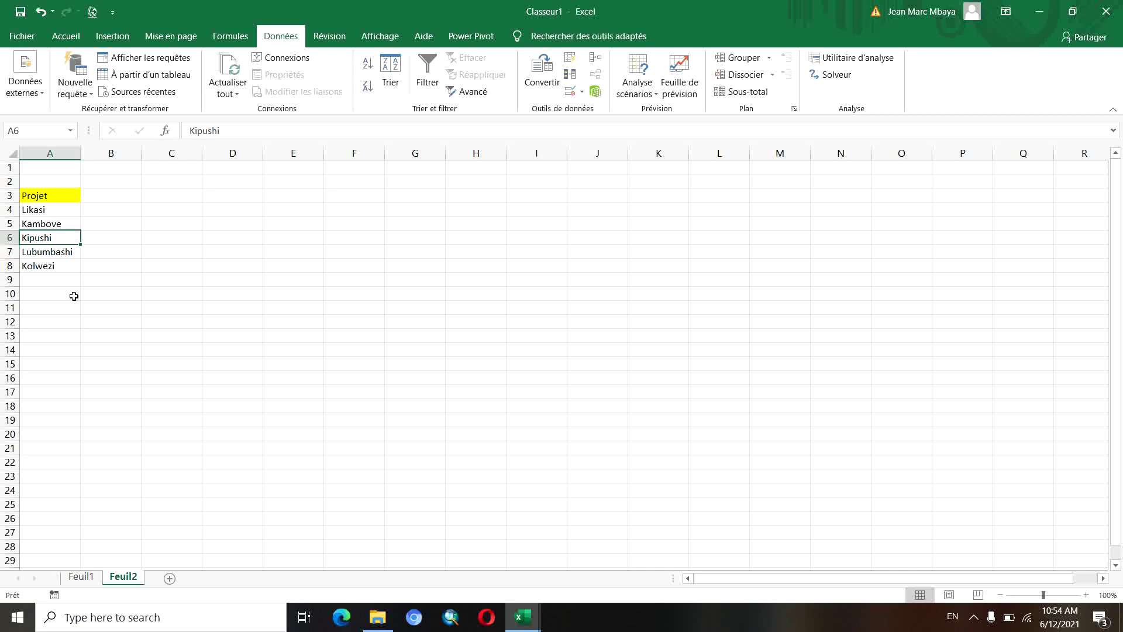
left_click_drag(38, 210, 53, 264)
Step: Format the project list A3:A8 on Feuil2 as a table with headers, using the blue medium table style
left_click(43, 239)
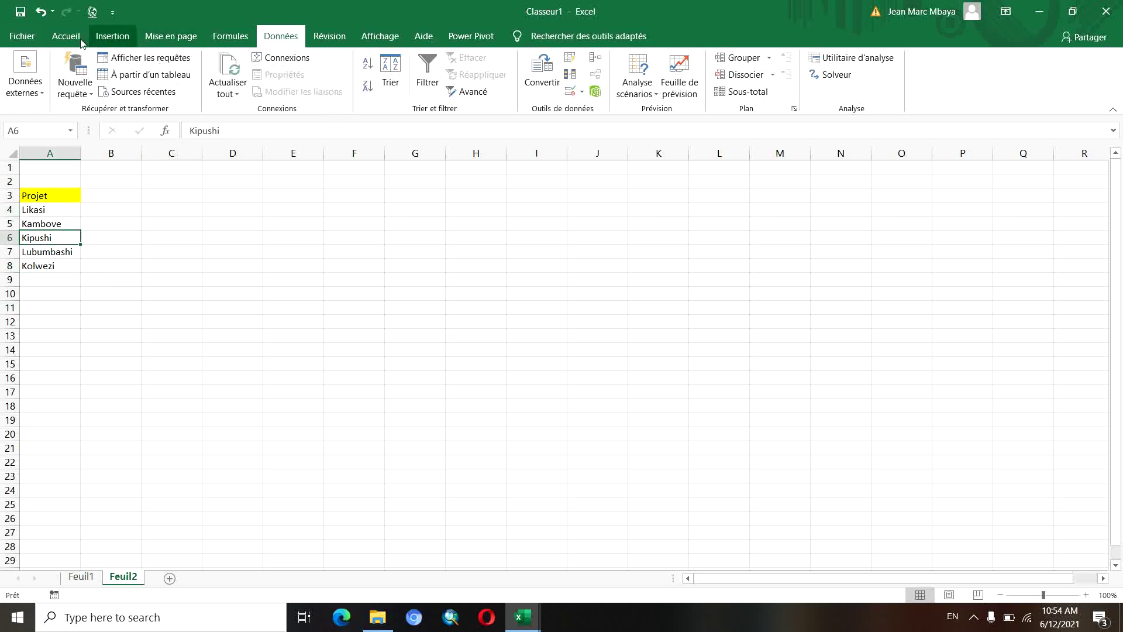
left_click(66, 36)
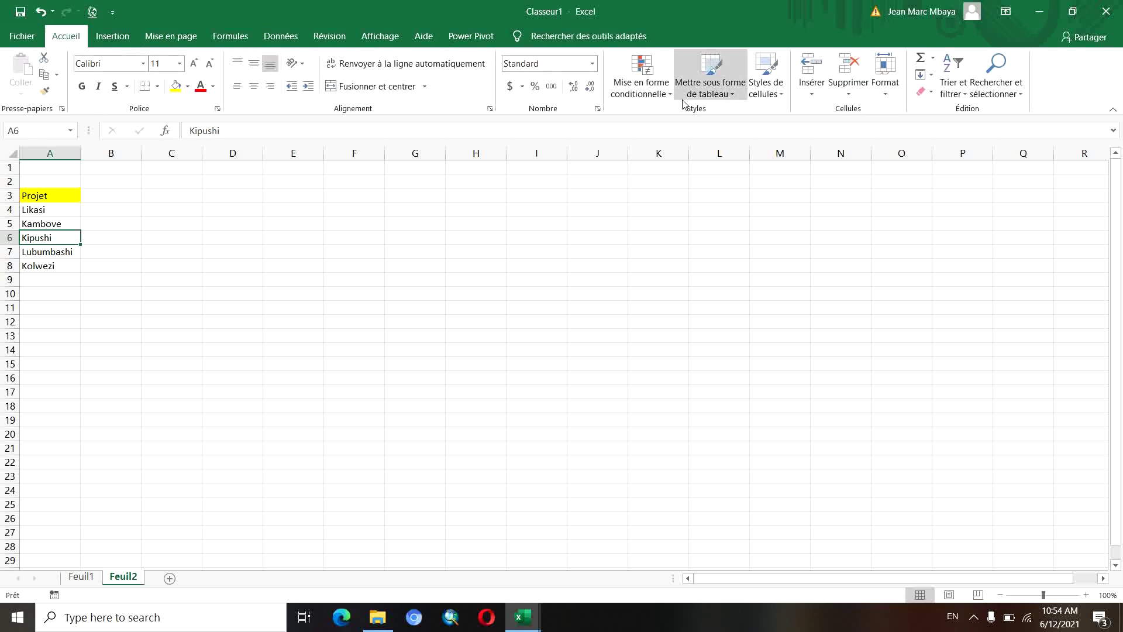
left_click(719, 84)
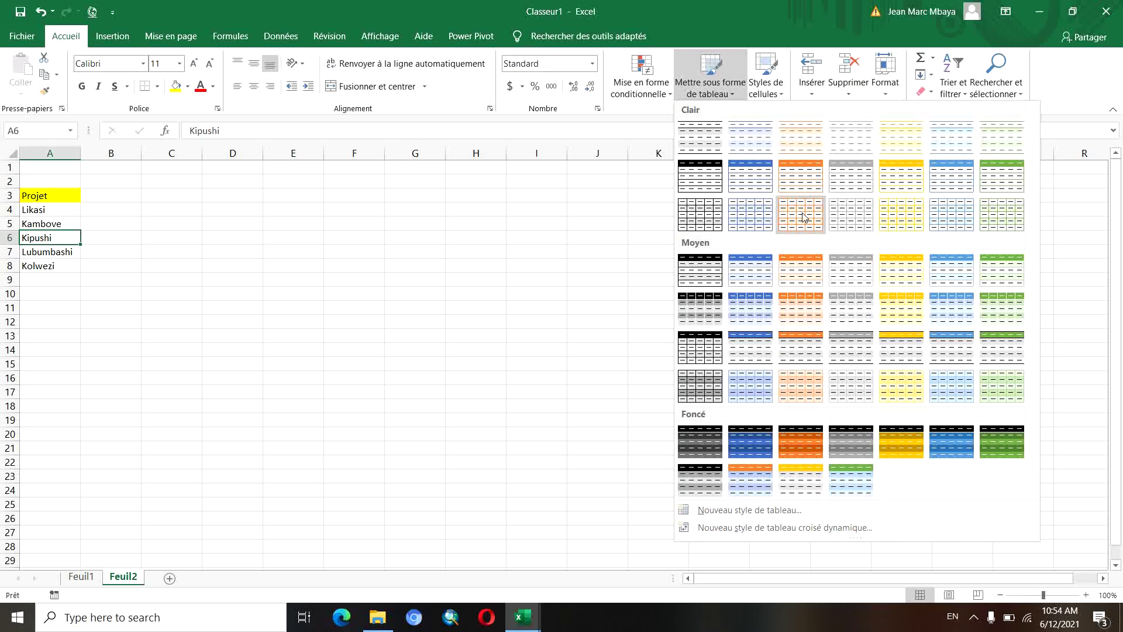
left_click(748, 267)
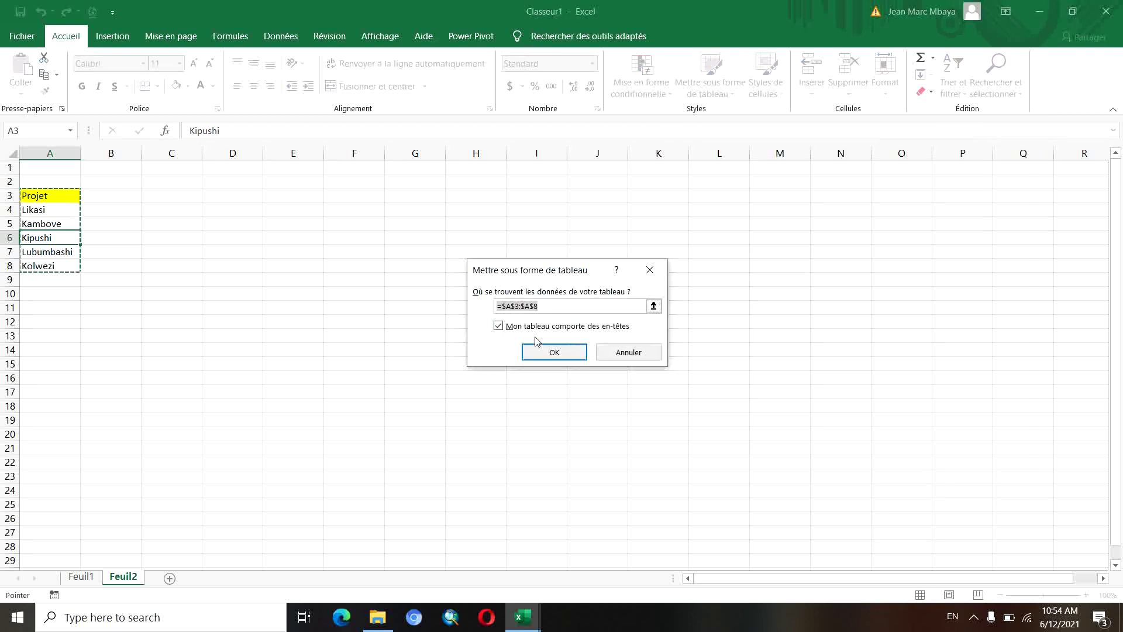
left_click(575, 358)
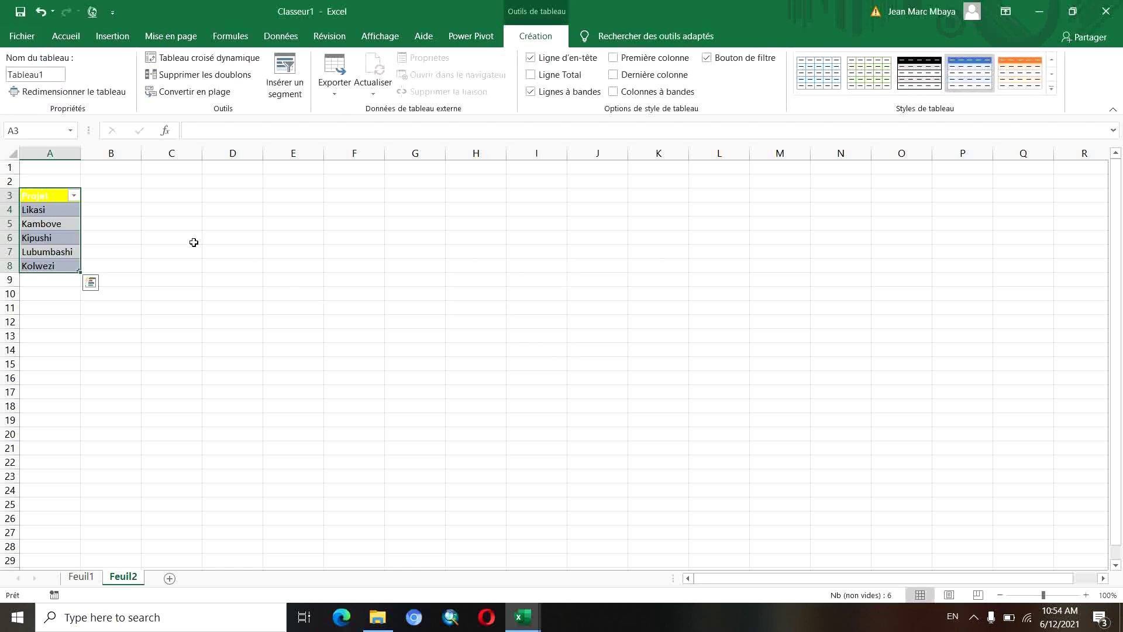
Step: Clear the style of the project table so only the original cell formatting remains
left_click(1051, 88)
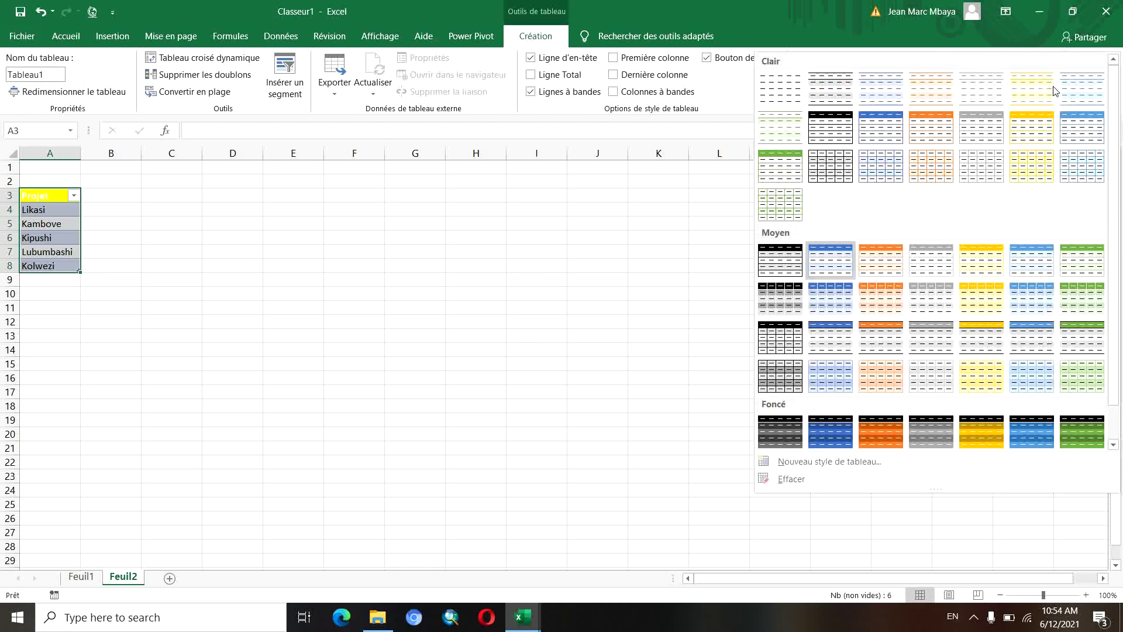
left_click(801, 483)
left_click(114, 268)
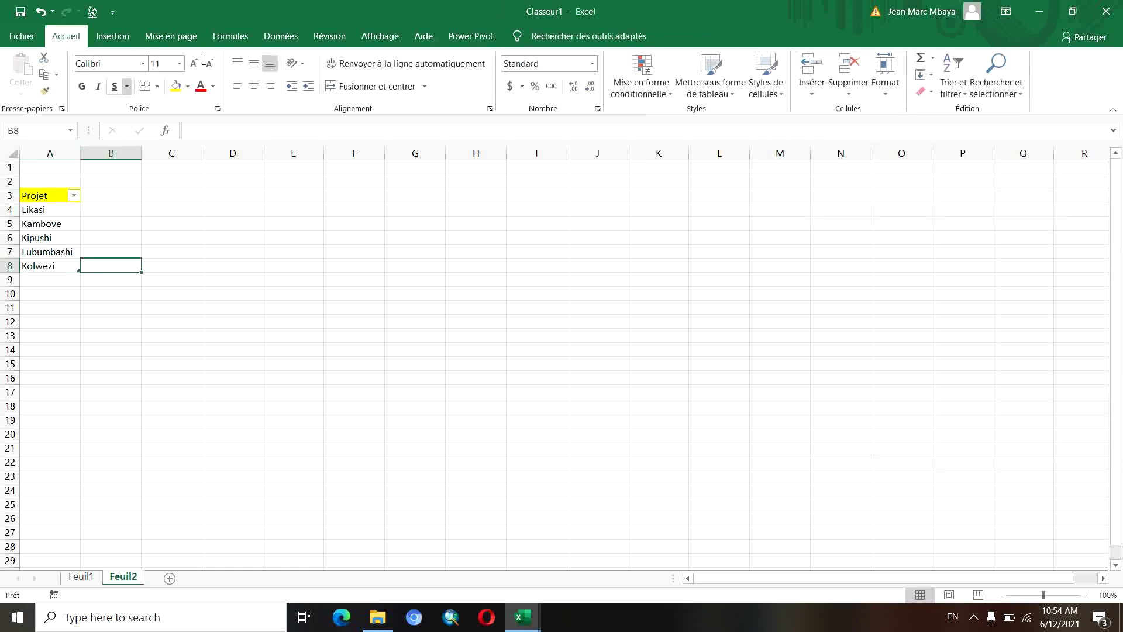
Step: Rename the project table as ProjetNom
left_click(50, 236)
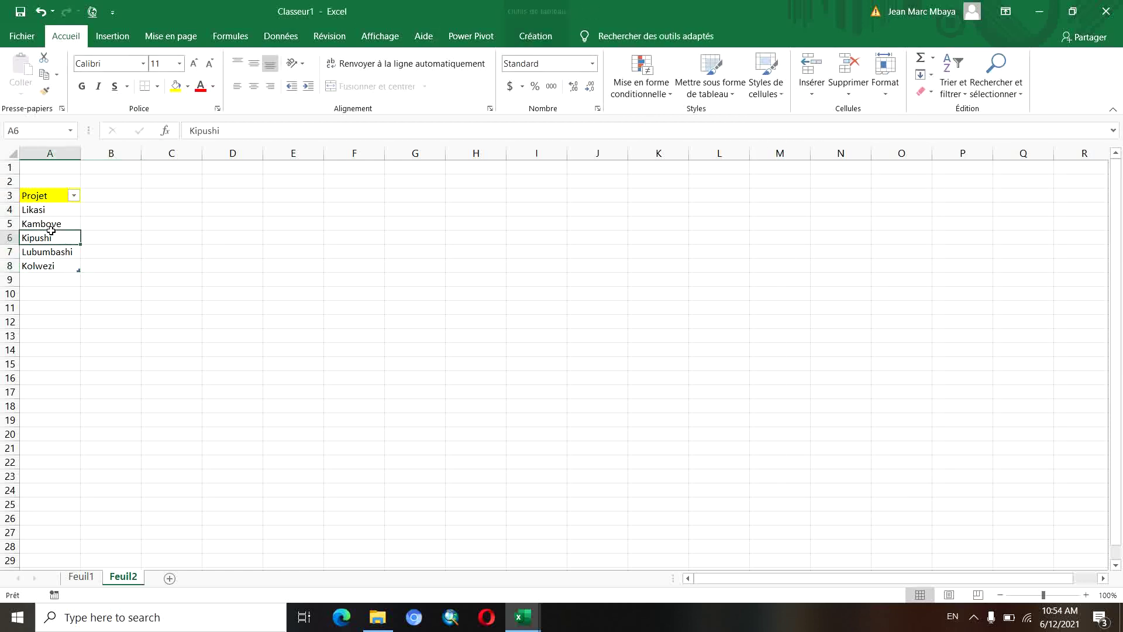
left_click(539, 36)
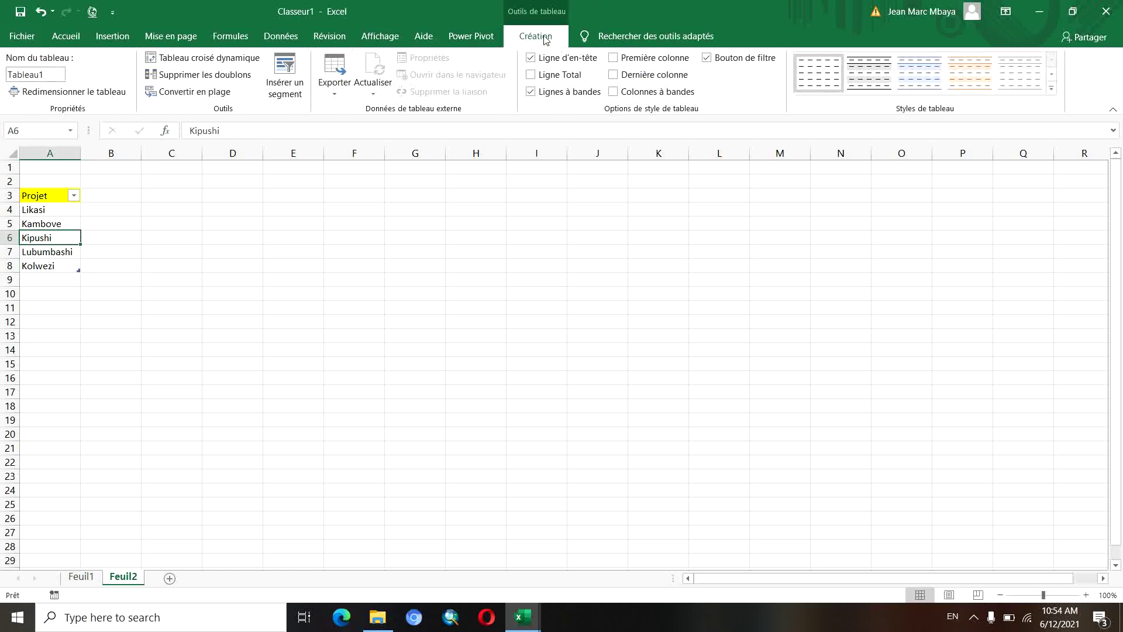
left_click(47, 76)
double_click(40, 80)
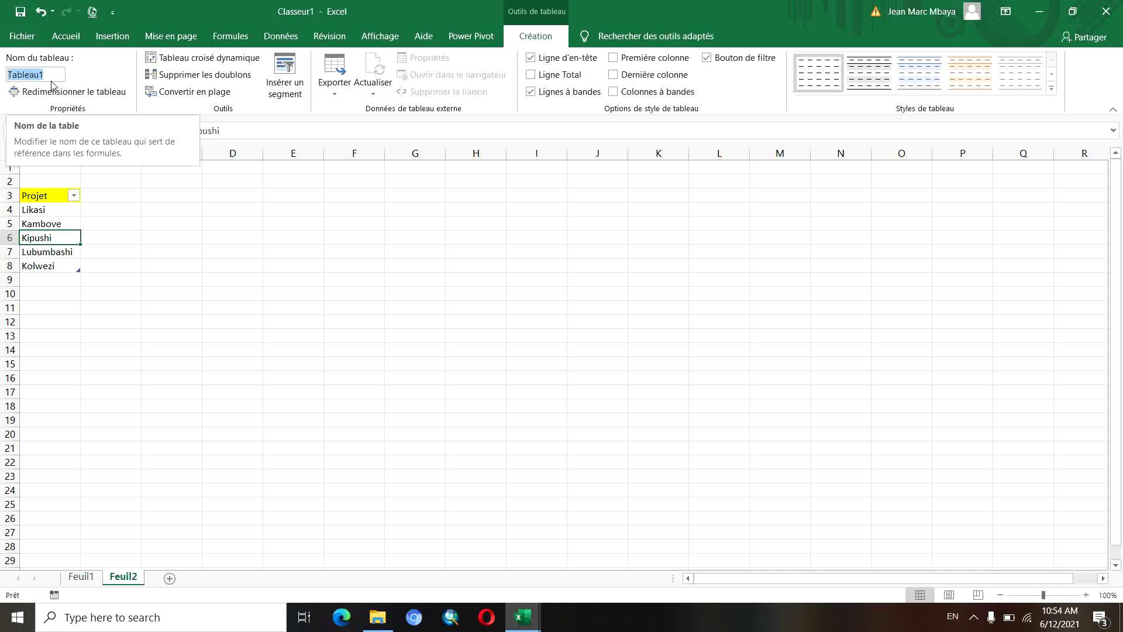
type("ProjetNom")
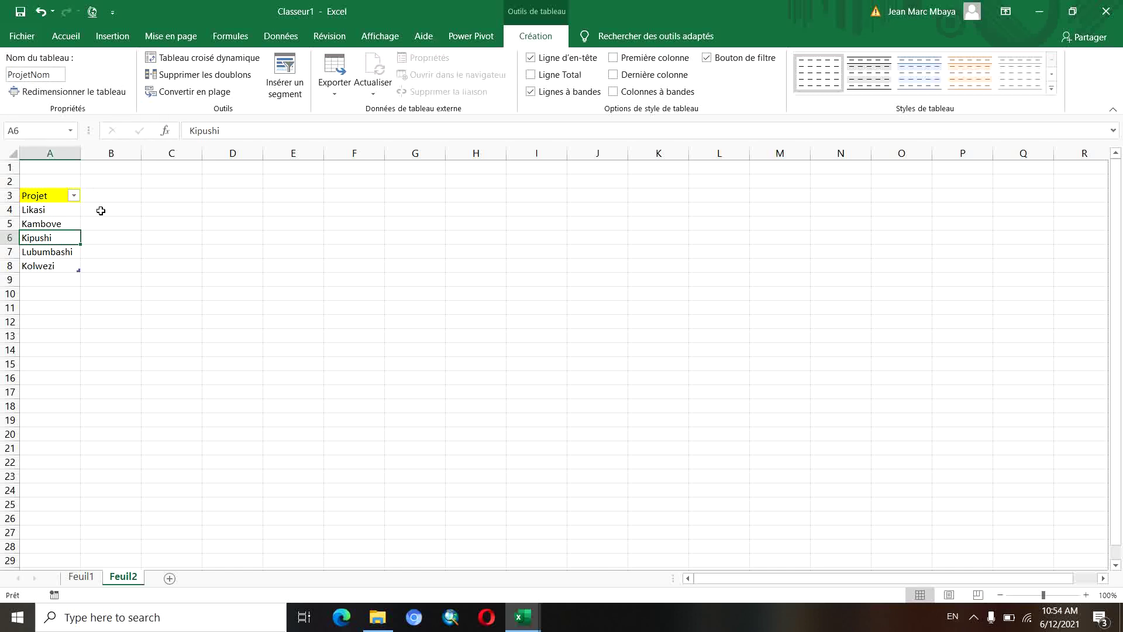
left_click(144, 264)
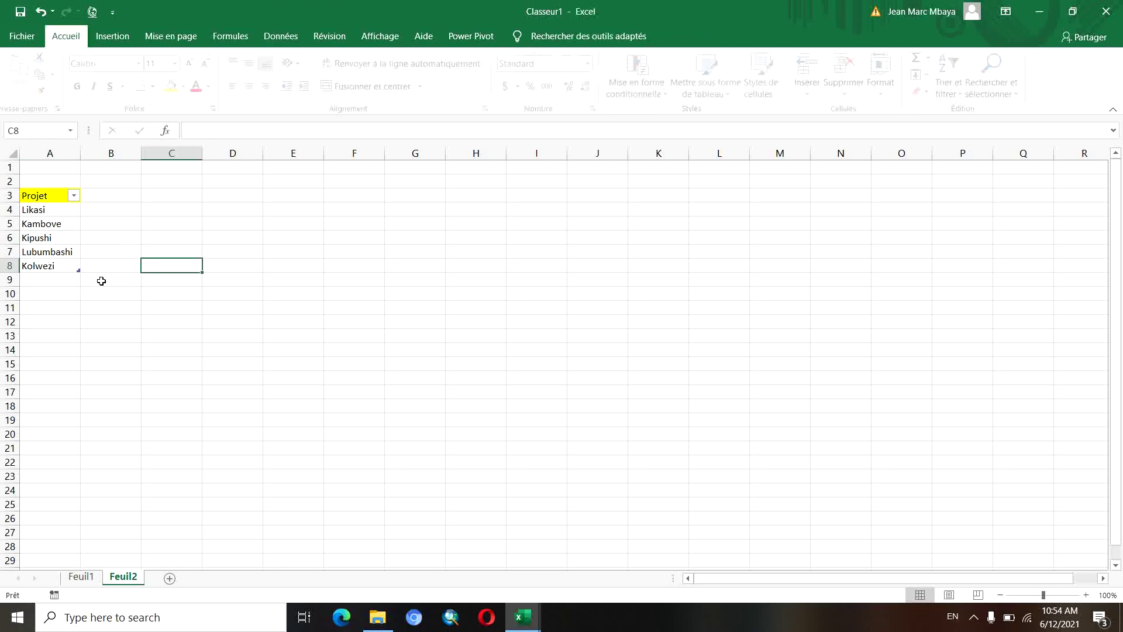
Step: Build the reference =ProjetNom[Projet] to the table column in cell C5, copy its text and cancel the cell entry
left_click(42, 242)
key("Up")
left_click(175, 226)
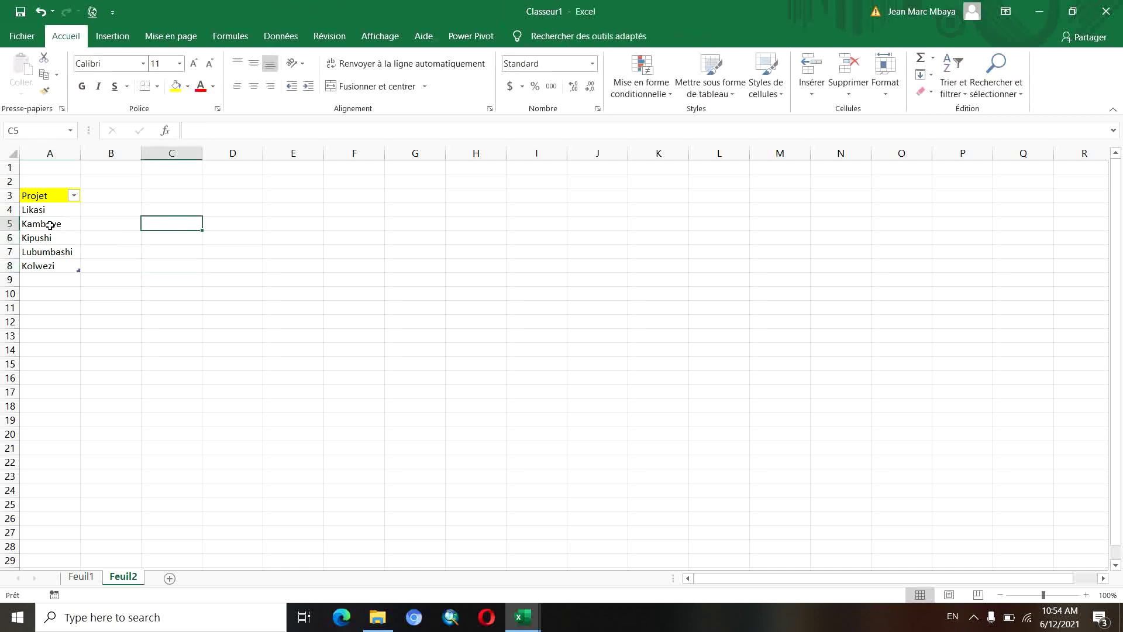
type("=")
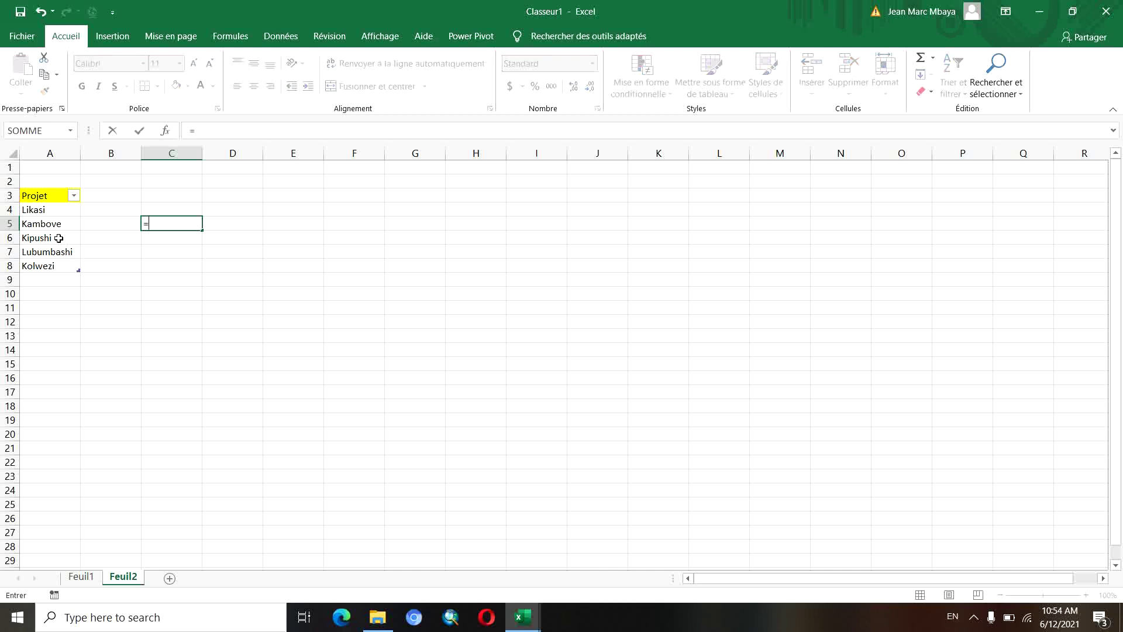
left_click(22, 189)
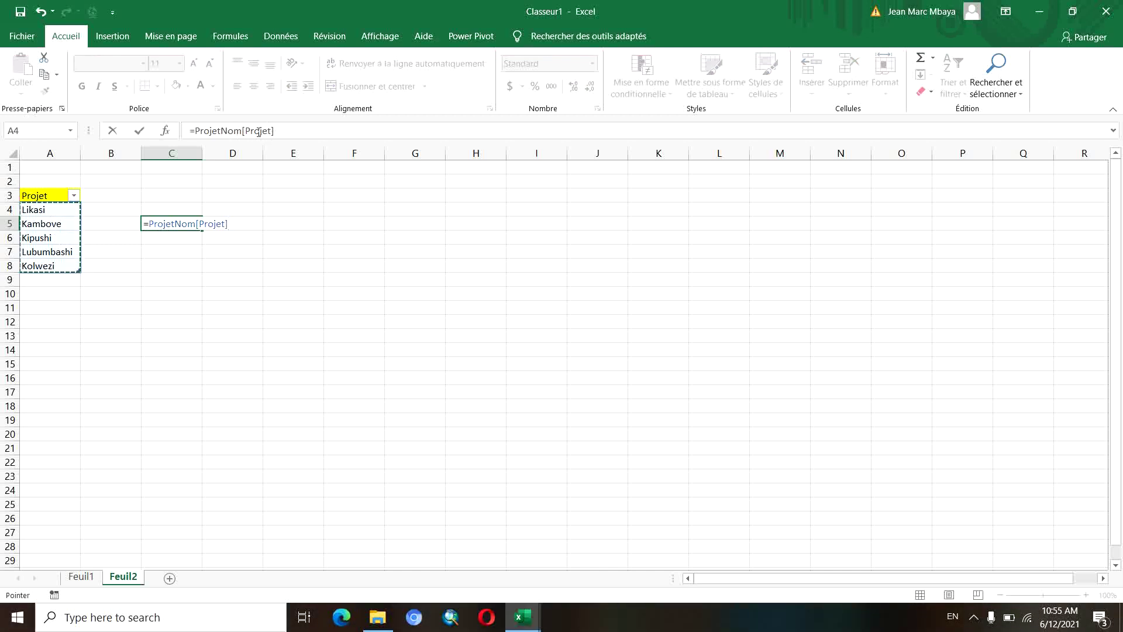
left_click_drag(271, 130, 198, 130)
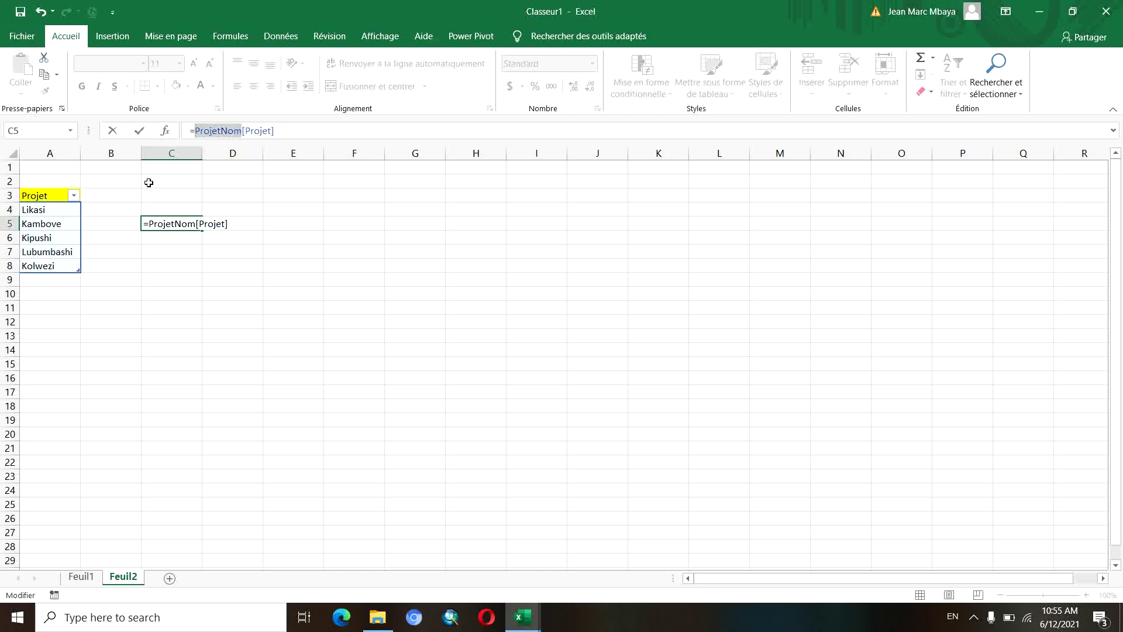
left_click(77, 208)
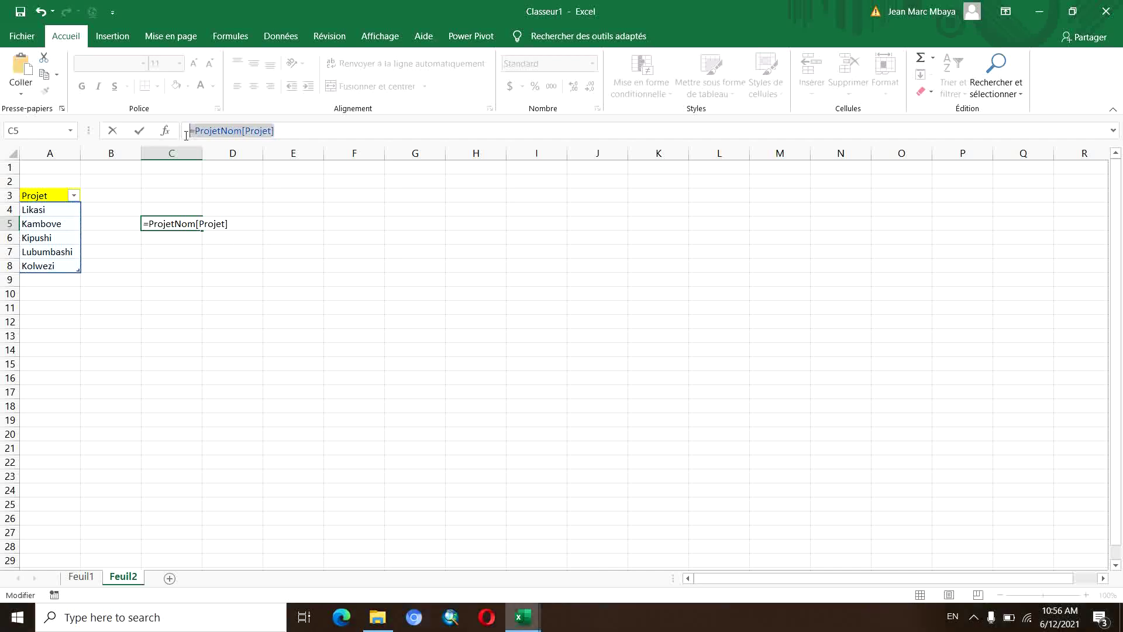
key("Escape")
Step: Replace the list validation source of cell A3 on Feuil1 with the copied =ProjetNom[Projet] and try to apply it
key("ctrl+Page_Up")
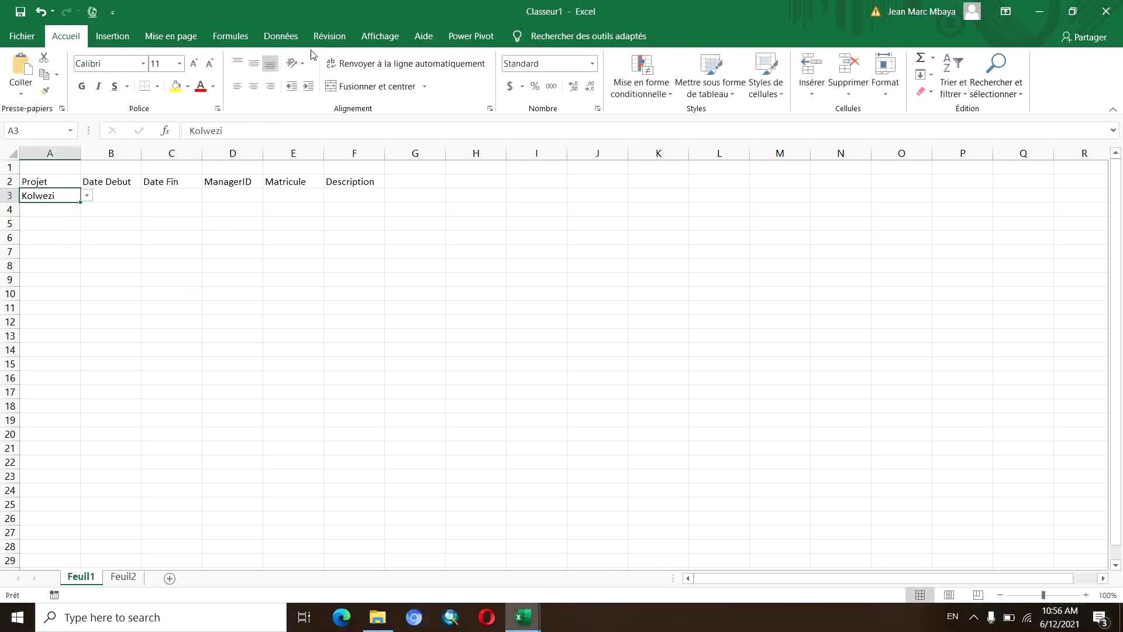
left_click(280, 35)
left_click(583, 92)
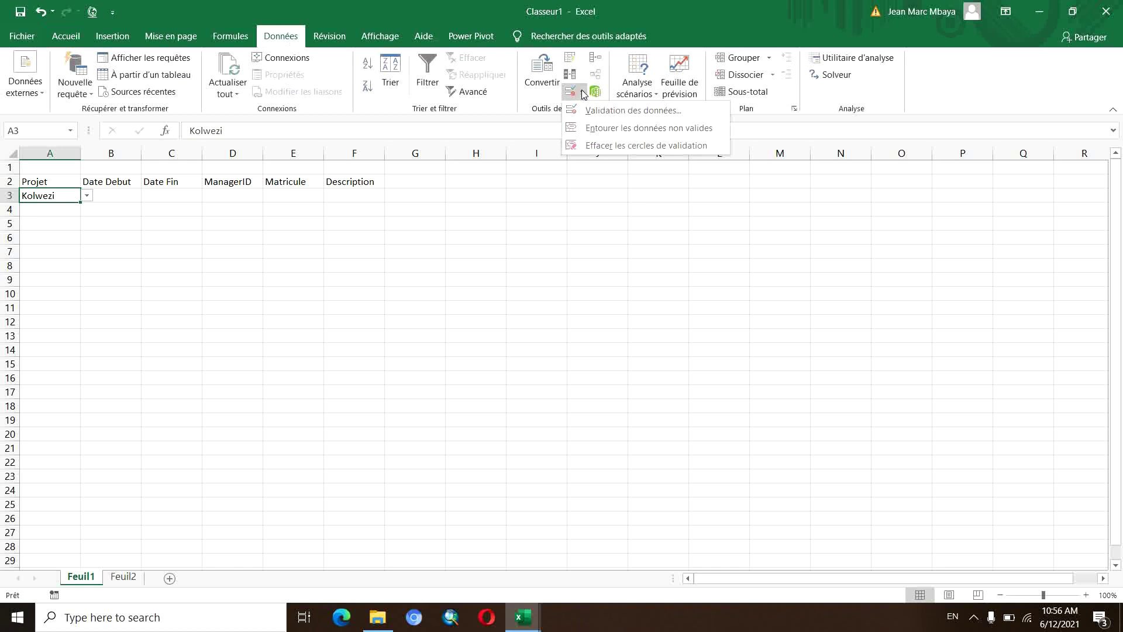
left_click(604, 112)
left_click(494, 341)
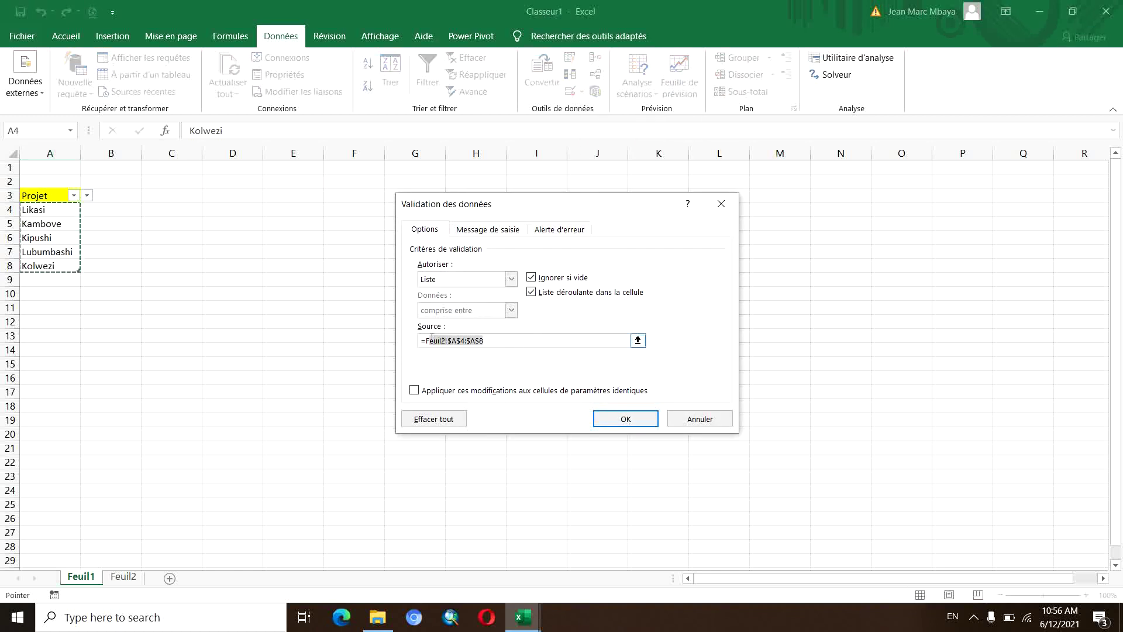
key("ctrl+v")
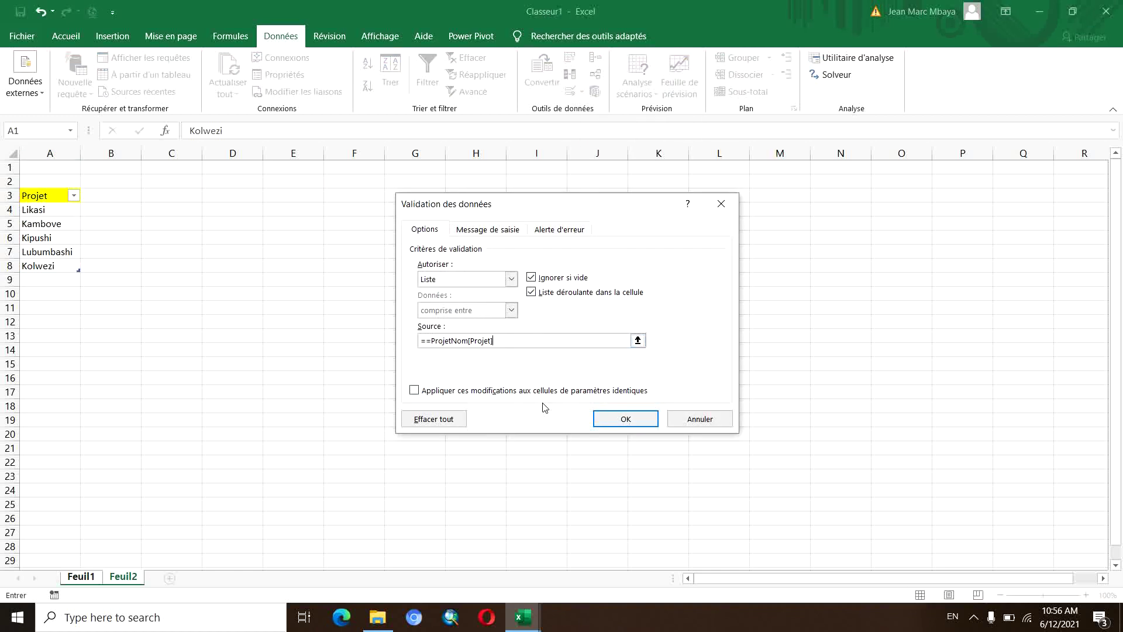
left_click(426, 341)
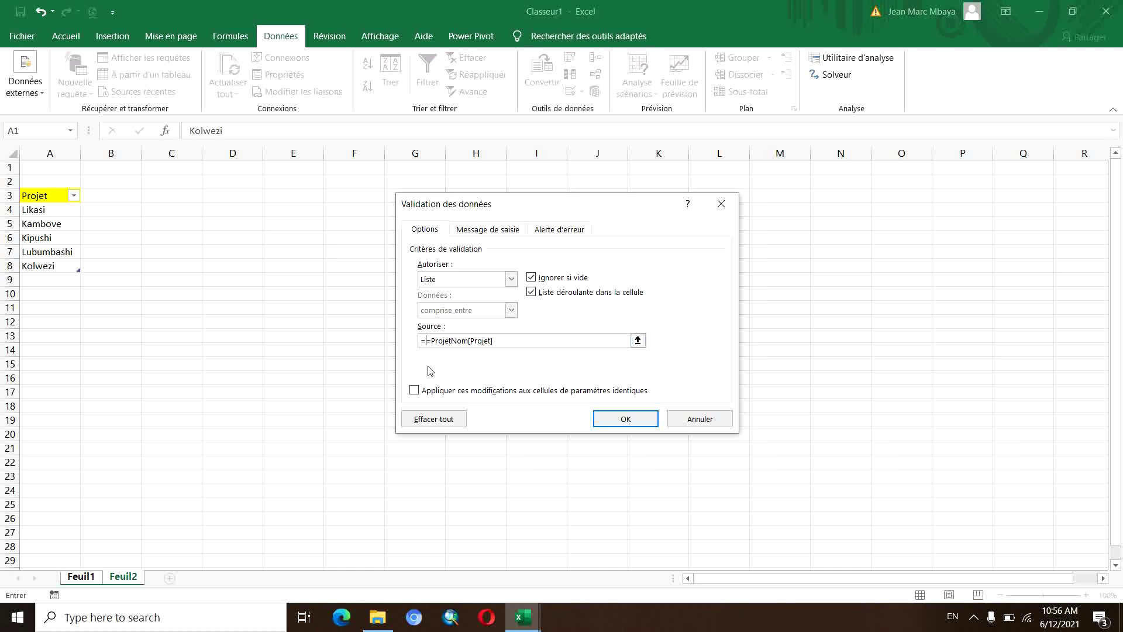
left_click(506, 345)
left_click(637, 419)
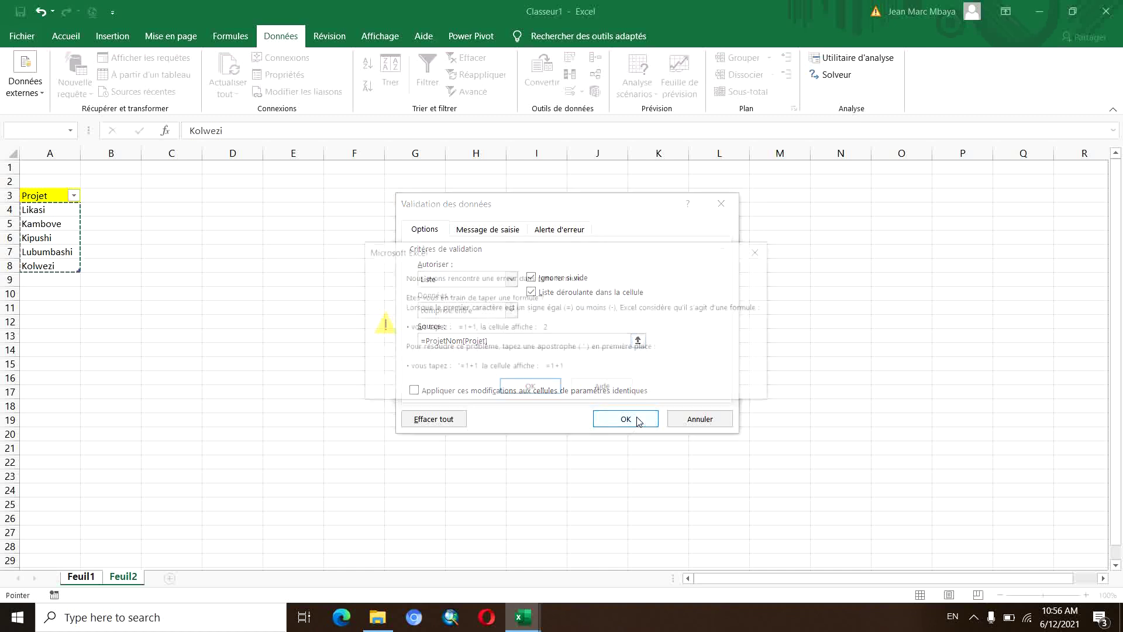
left_click(533, 391)
Step: Wrap the validation source in the indirect function with ProjetNom[Projet] in quotation marks, and apply the validation
left_click_drag(490, 341, 429, 337)
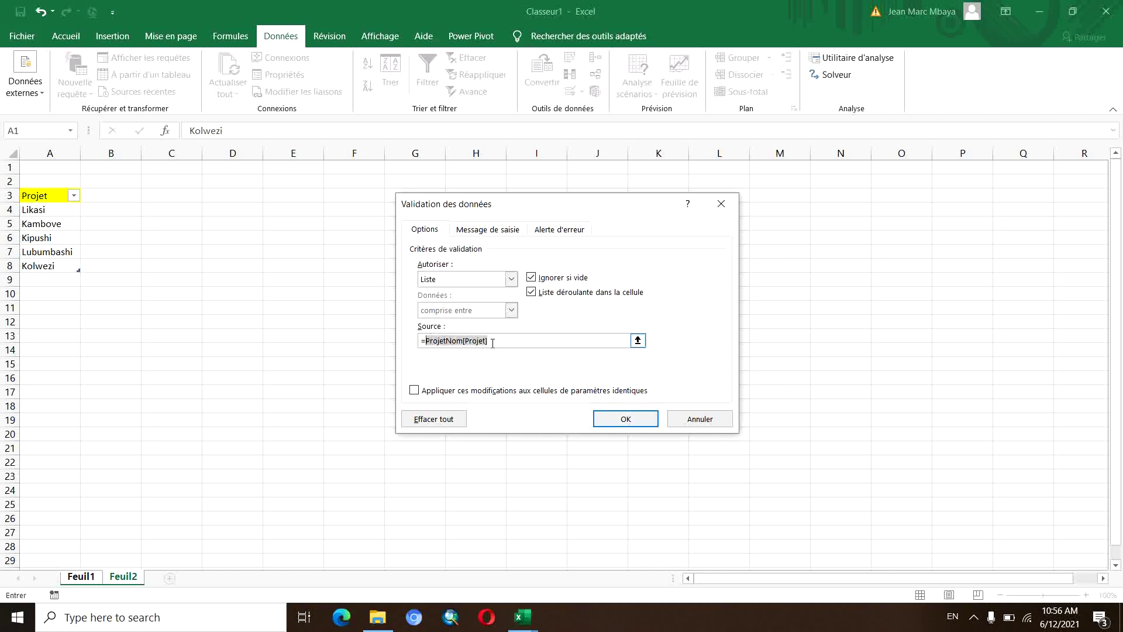
key("Left")
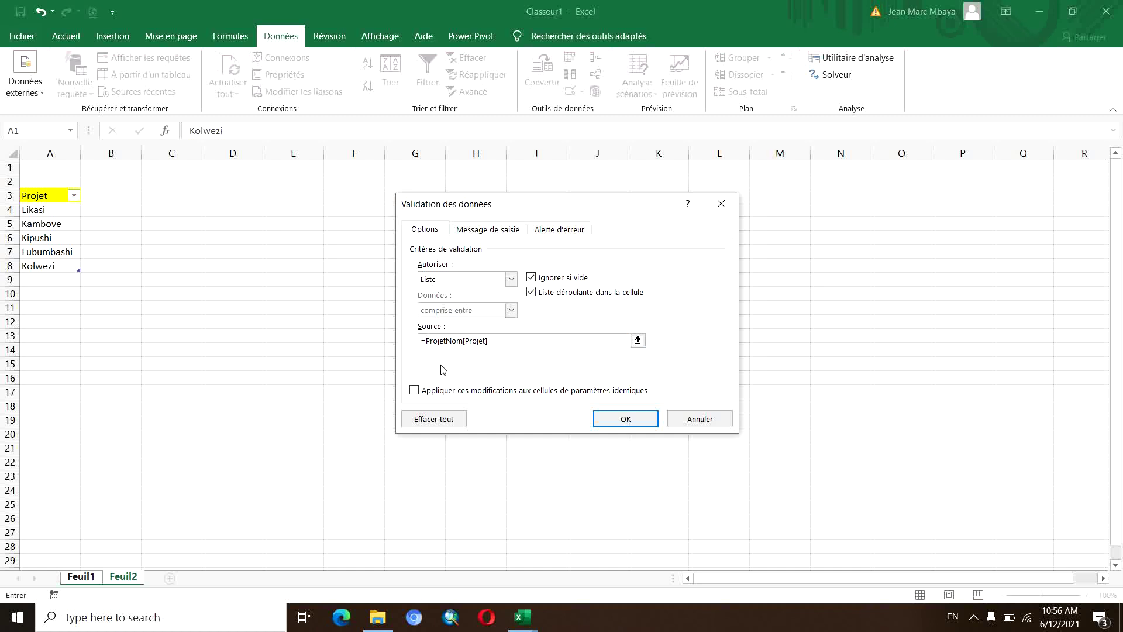
type("indirect9")
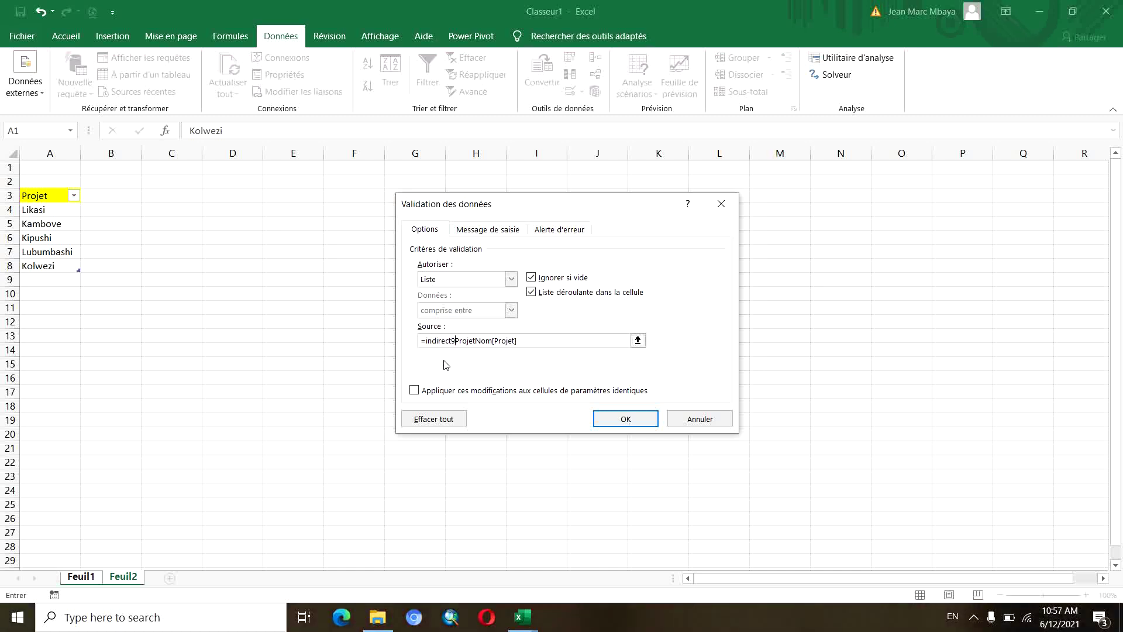
key("BackSpace")
type("(")
left_click(517, 341)
left_click(454, 341)
type("\"")
left_click(519, 341)
type("\"")
left_click(610, 419)
Step: Check the choices offered by cell A3's drop-down list and go back to Feuil2
left_click(87, 195)
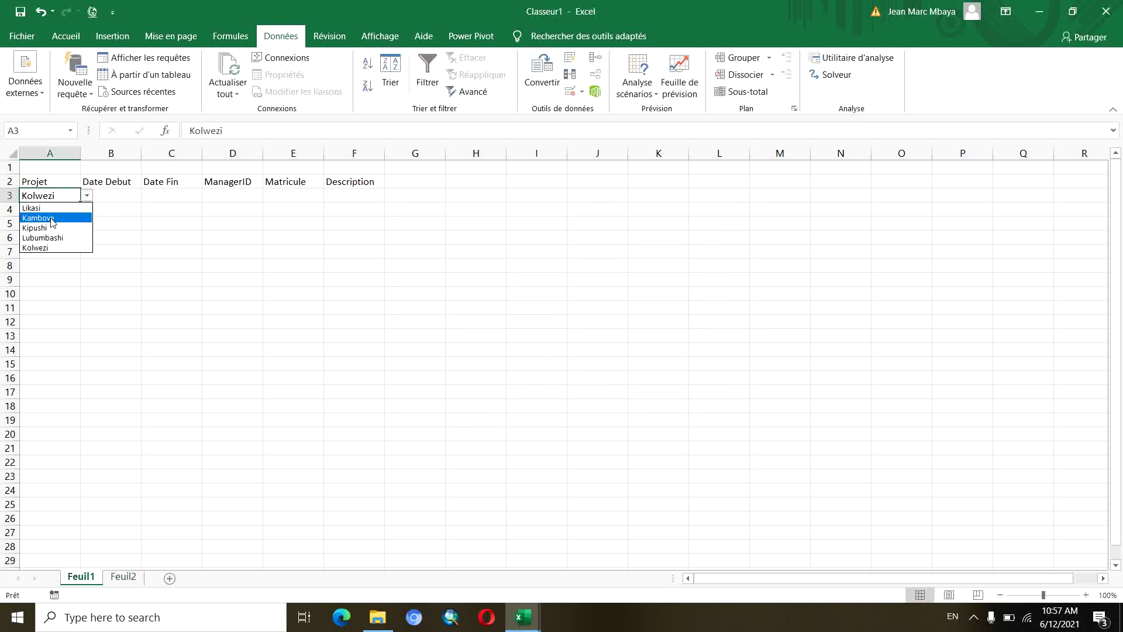
key("Escape")
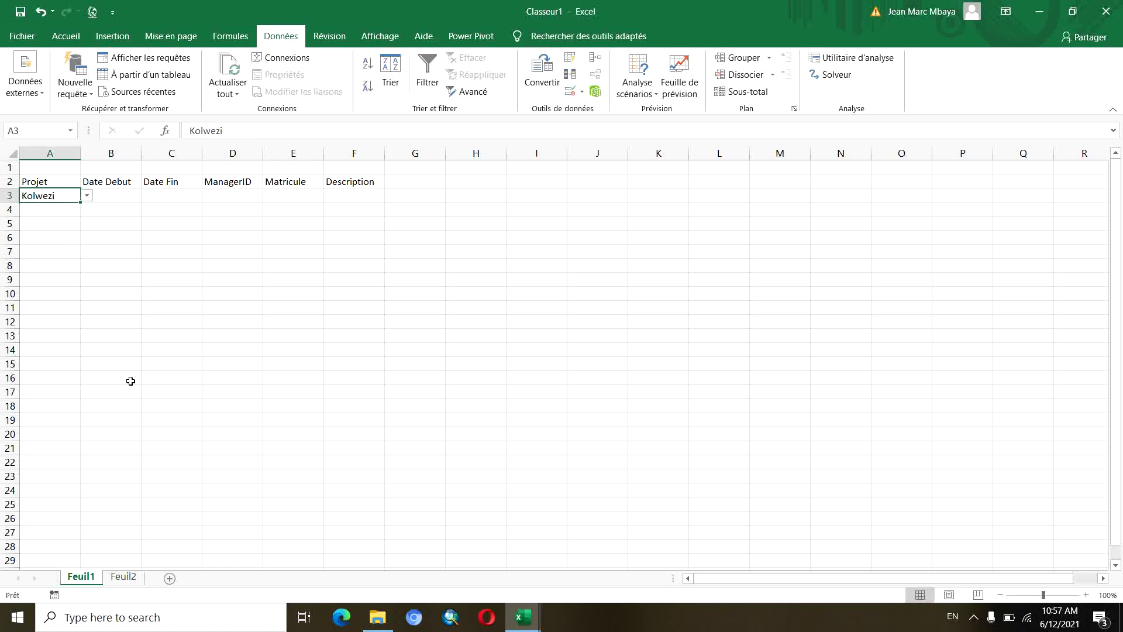
left_click(123, 577)
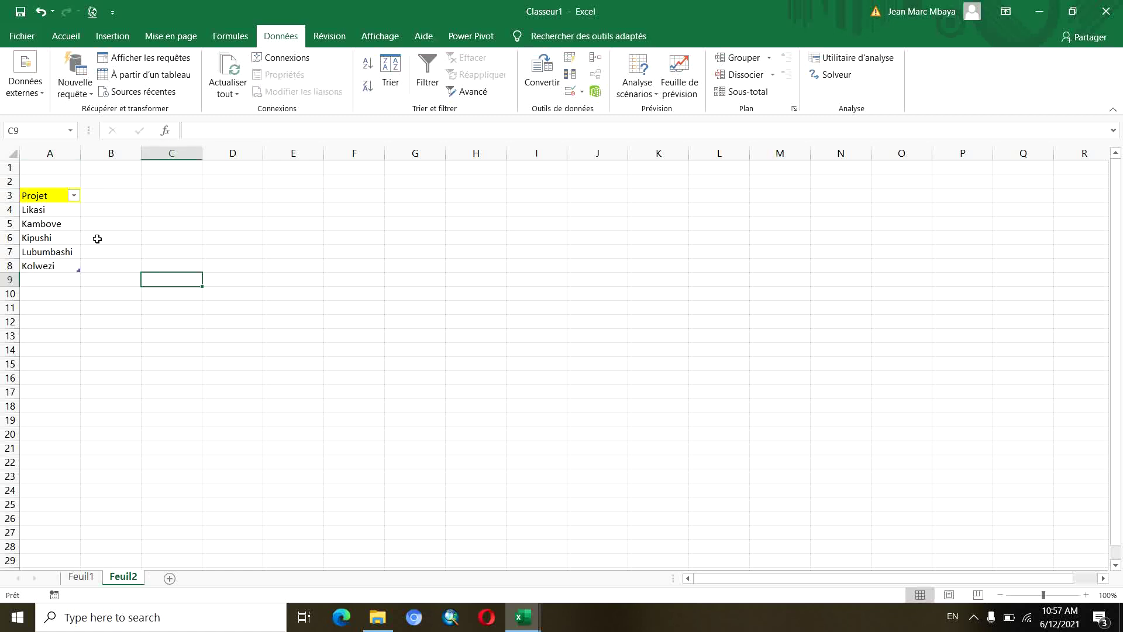
Step: Add Kinshasa in cell A9 directly below Kolwezi in the project table
left_click(53, 281)
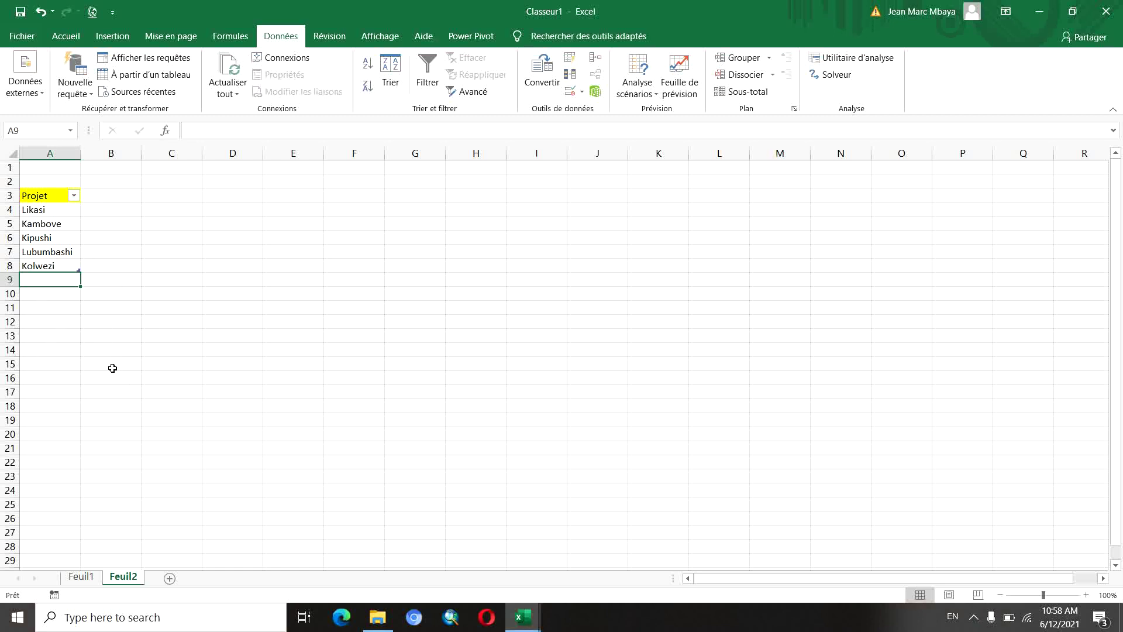
type("Kinshasa")
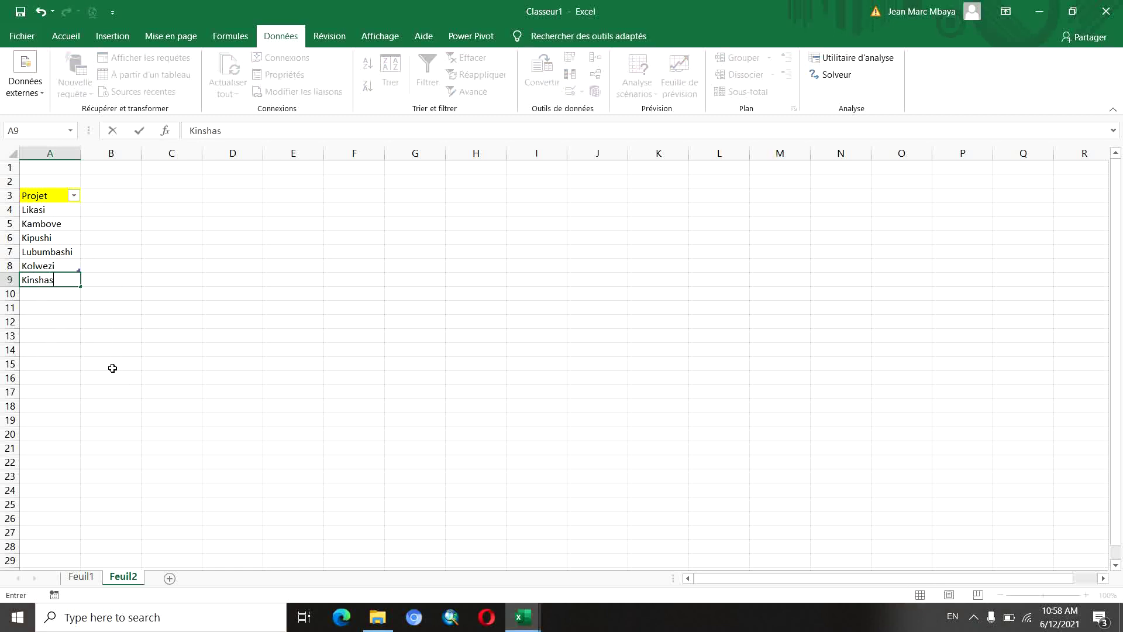
left_click(144, 319)
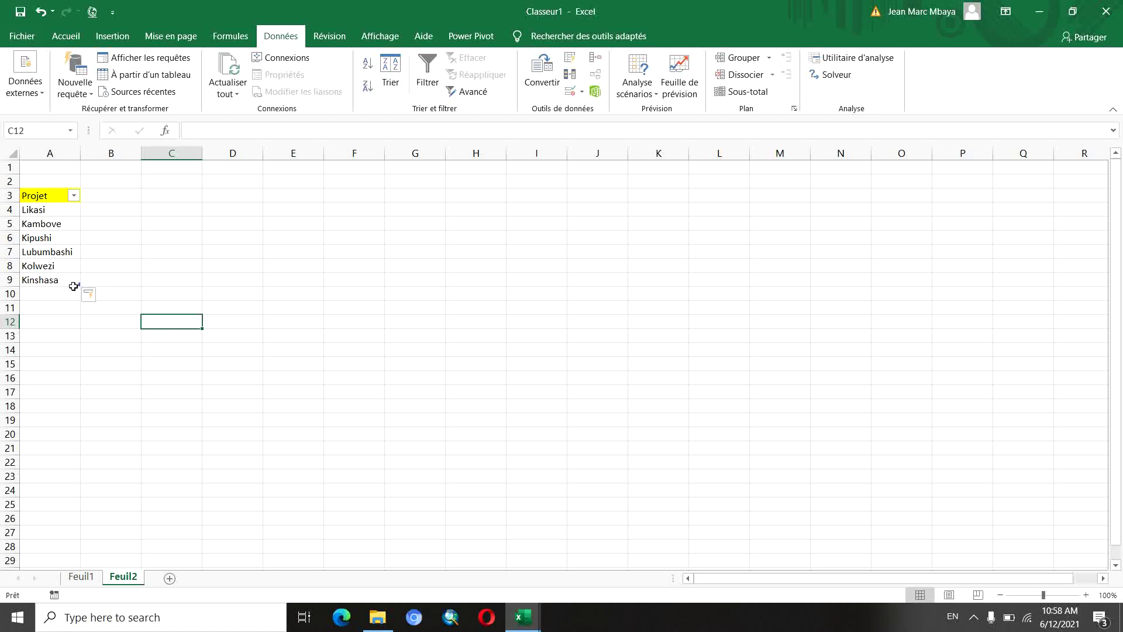
Step: Check whether Kinshasa is offered in the drop-down list of cell A3 on Feuil1
key("ctrl+Page_Up")
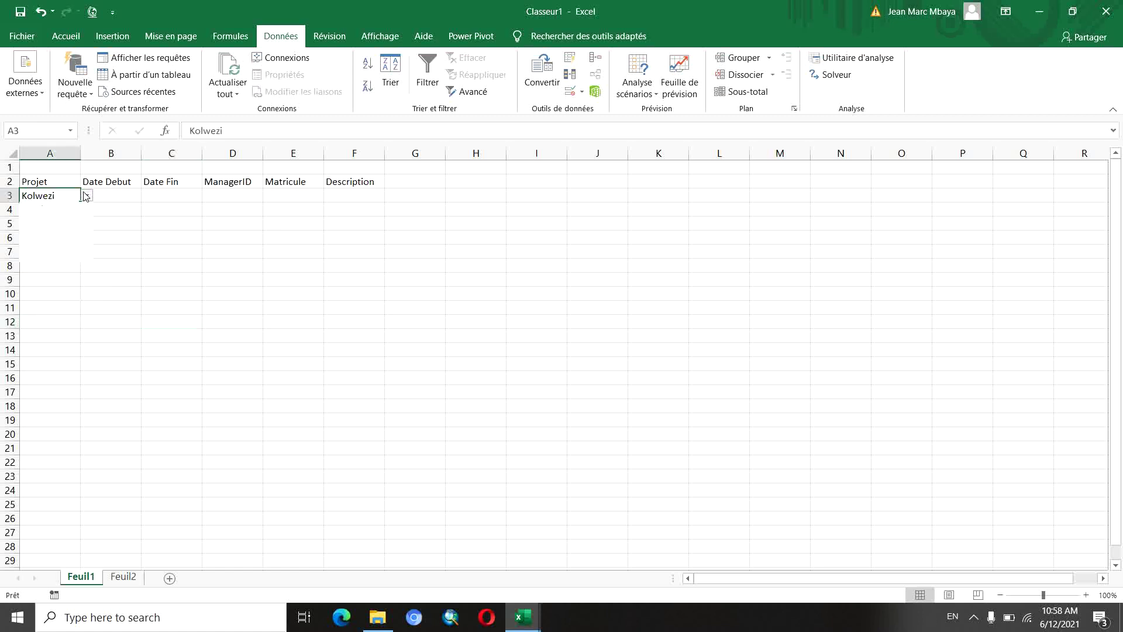
left_click(86, 196)
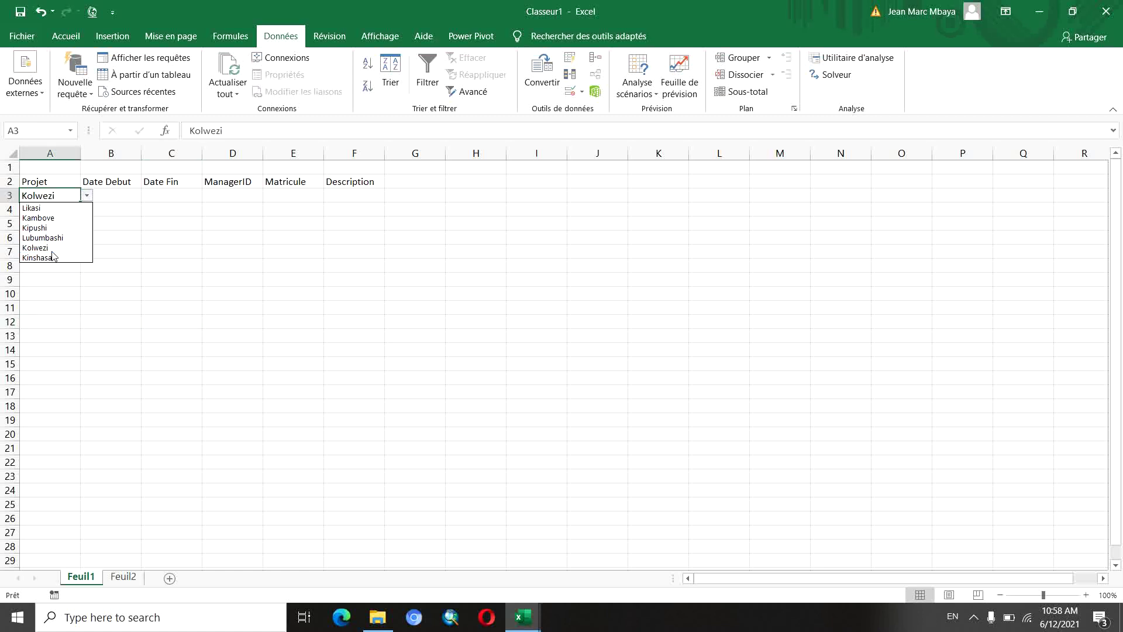
key("Escape")
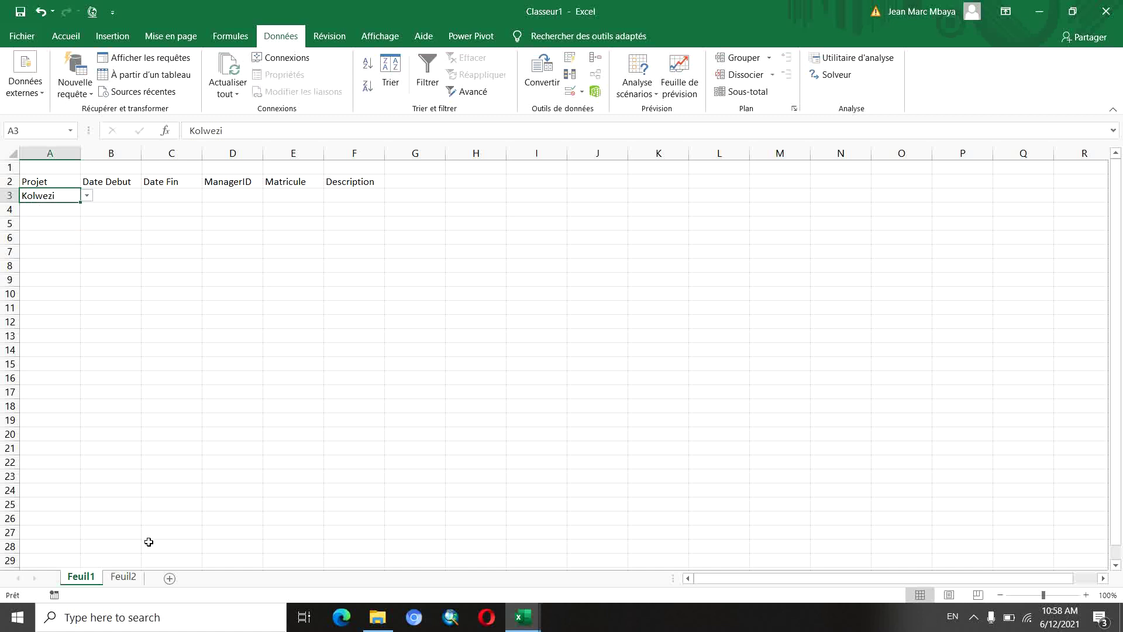